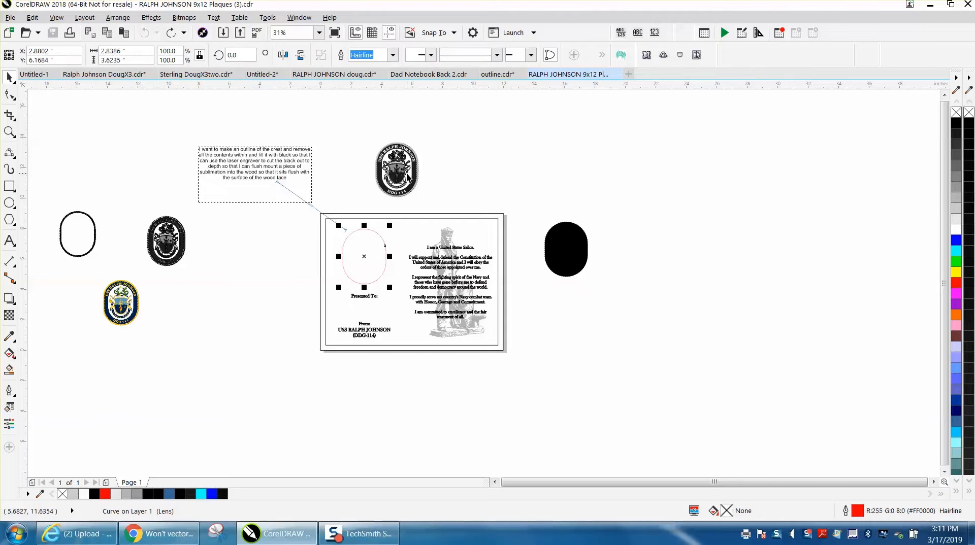
Move the loose crest above the plaque 2 inches left and 6 inches down, placing it on the plaque near the red outline
drag(373, 134, 450, 207)
key(Left)
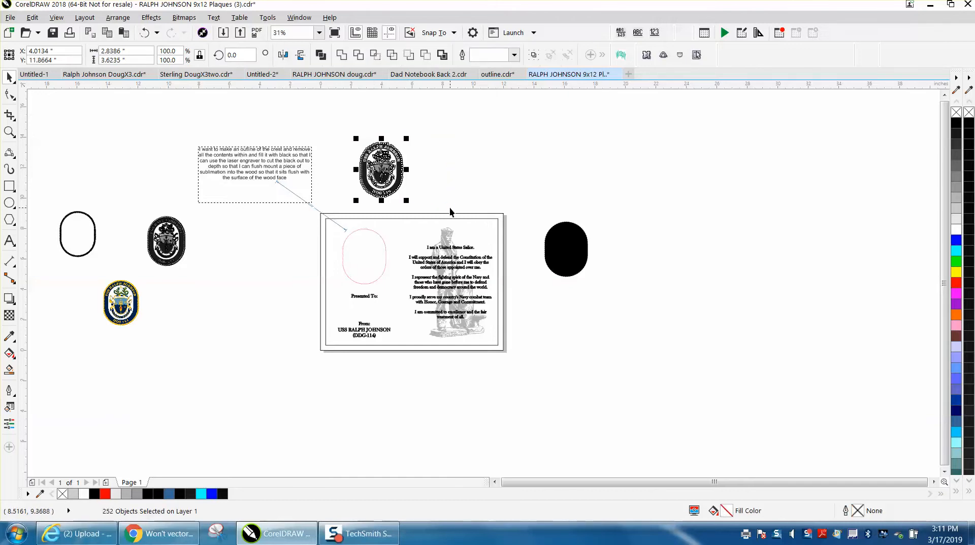
key(Down)
key(Down)
key(Down)
key(Down)
key(Down)
key(Down)
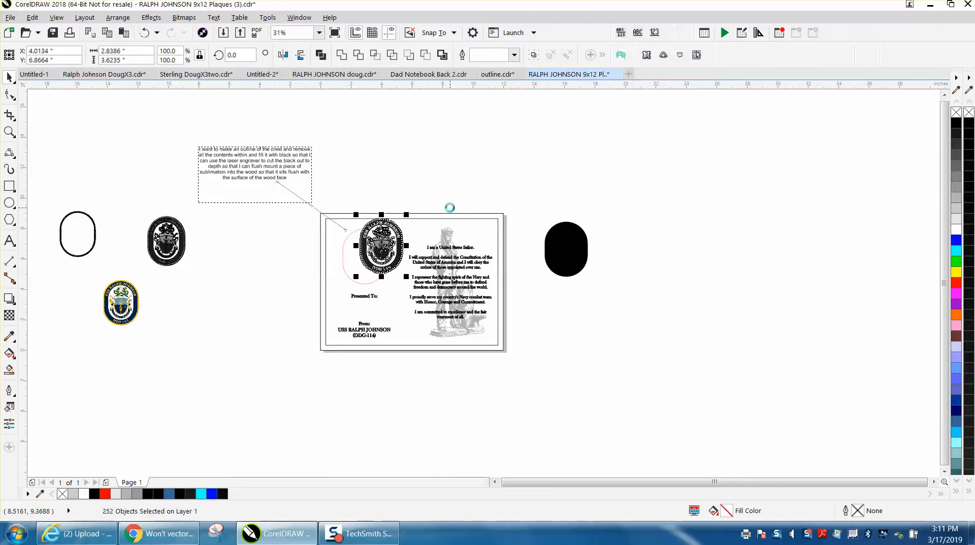
key(Left)
Group the crest's objects and move the group over the red outline on the plaque
click(9, 132)
drag(463, 315, 330, 216)
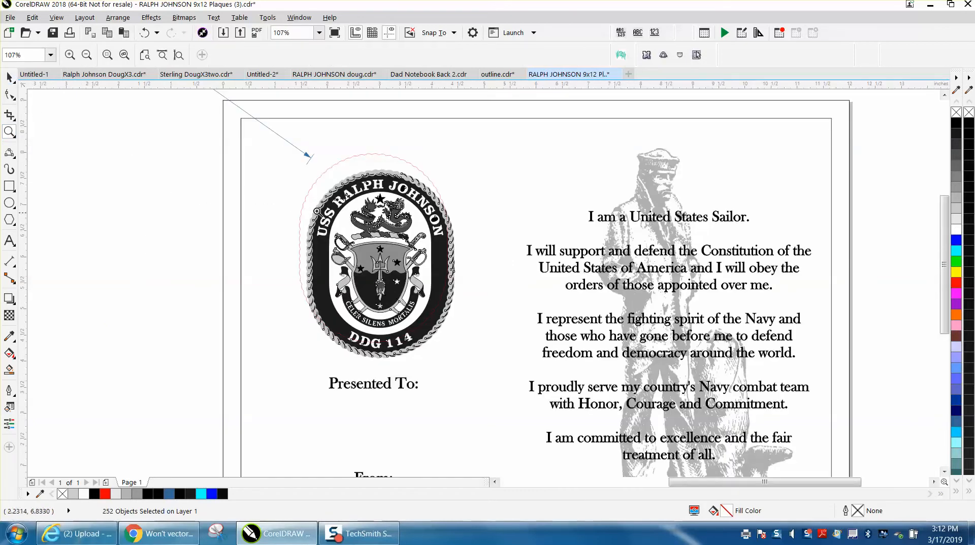
click(9, 76)
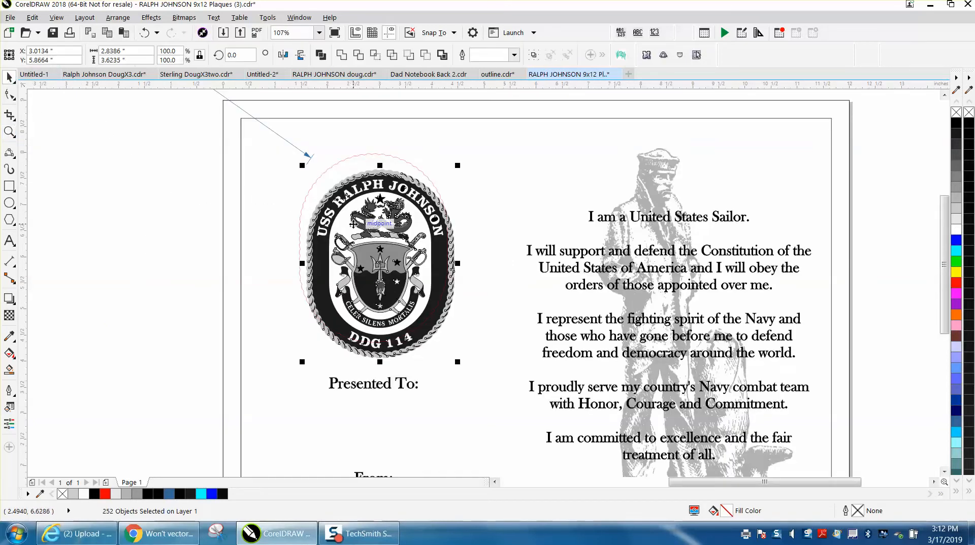
key(ctrl+g)
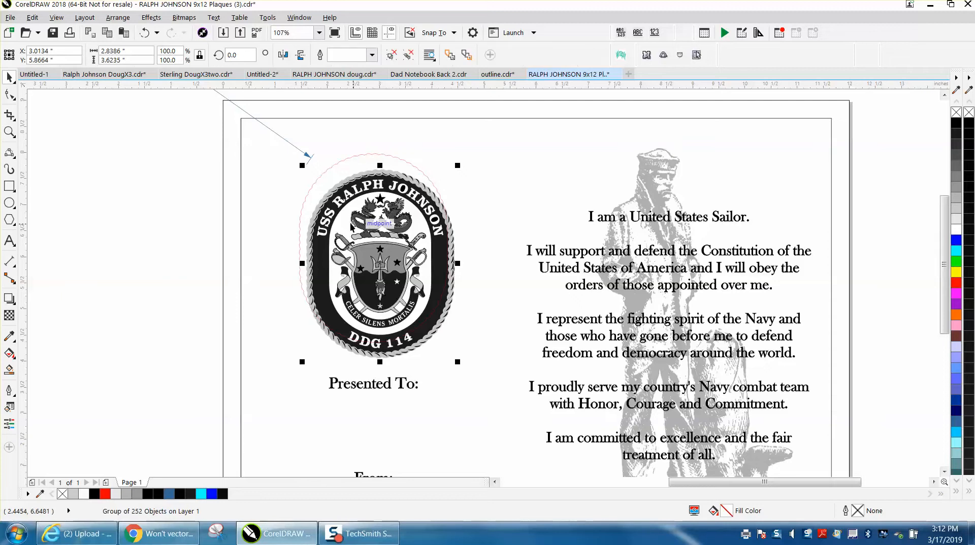
drag(380, 258, 371, 242)
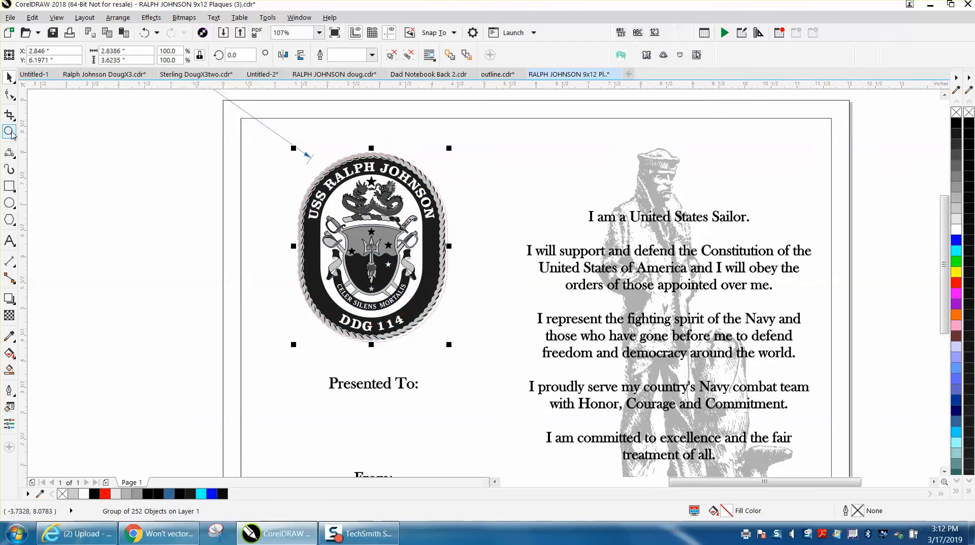
Set the nudge distance to 0.001 inch for fine positioning of the crest
click(10, 132)
click(494, 329)
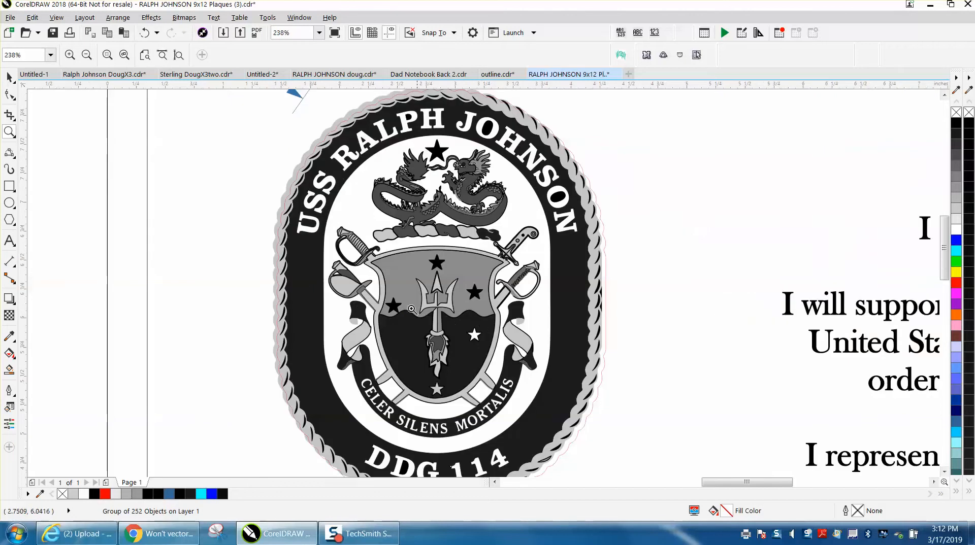
click(9, 79)
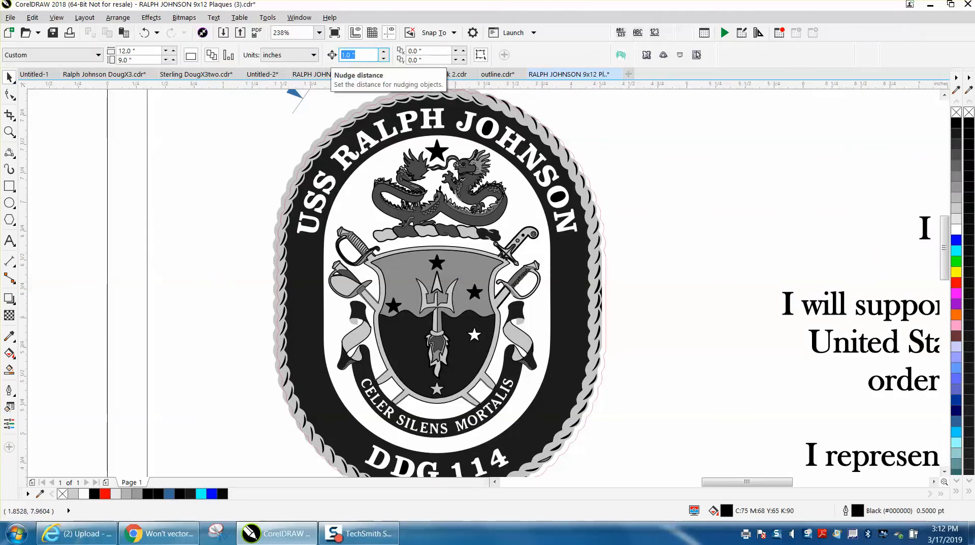
Select the red hairline outline and send it to the back, behind the crest
click(510, 196)
drag(510, 196, 510, 196)
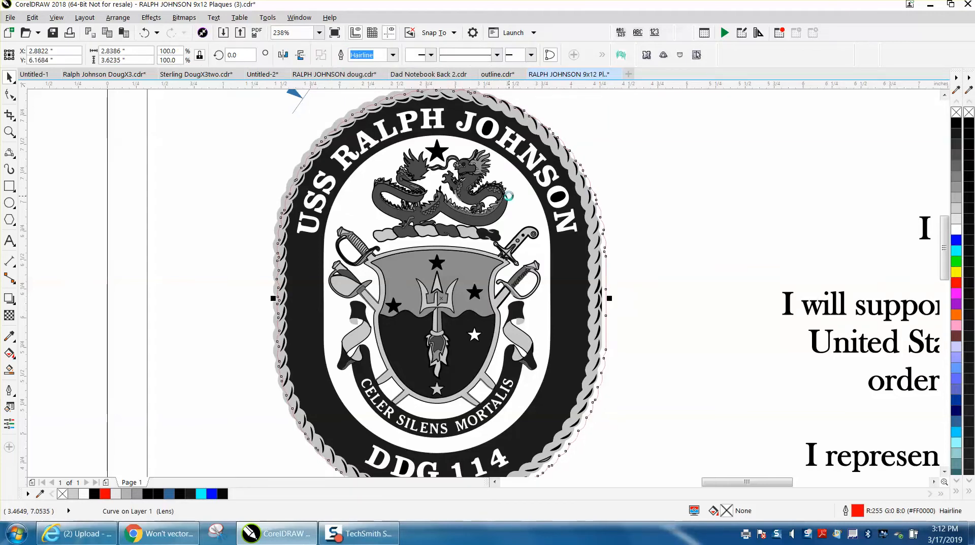
click(117, 20)
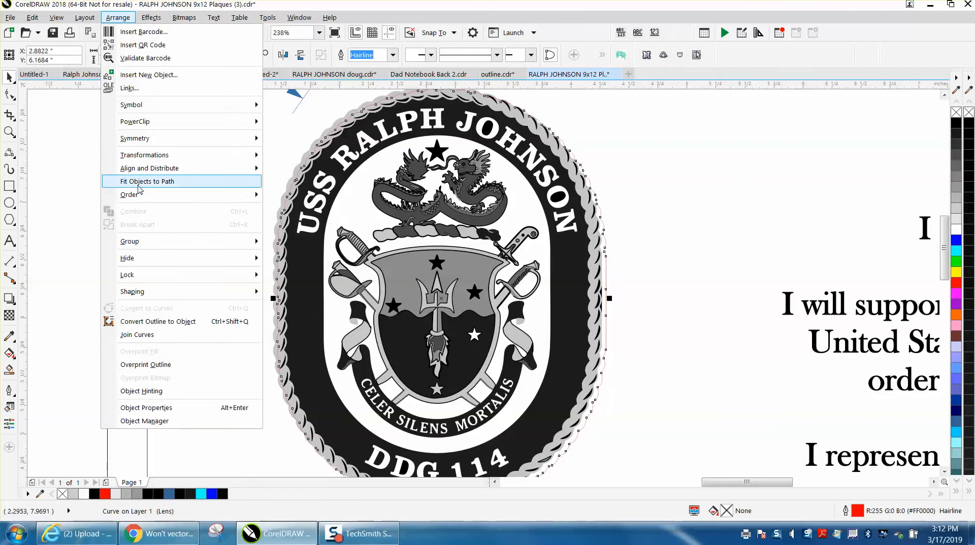
mouse_move(249, 194)
click(283, 208)
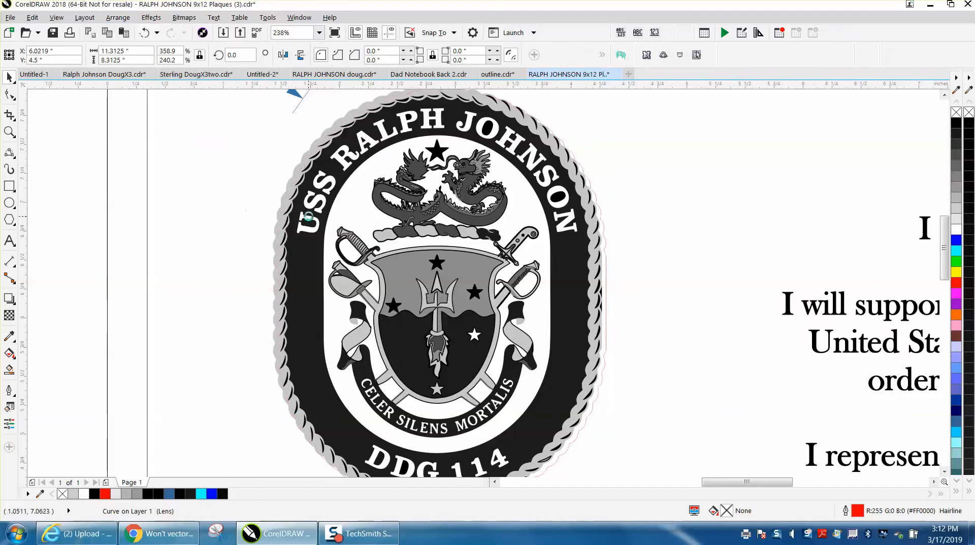
Nudge the crest group right and down in fine increments to line it up with the red outline
click(320, 245)
key(Right)
key(Right)
key(Right)
key(Right)
key(Right)
key(Right)
key(Right)
key(Right)
key(Right)
key(Right)
key(Down)
key(Down)
key(Down)
key(Down)
key(Down)
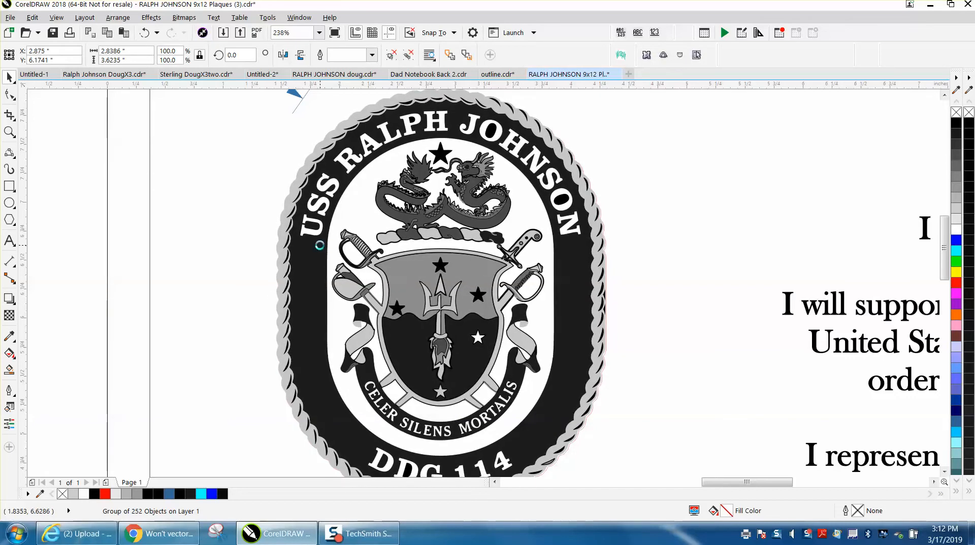
key(Right)
key(Right)
Set the nudge distance to 5 inches and move the crest group up by one nudge, off the plaque
scroll(368, 252, down, 3)
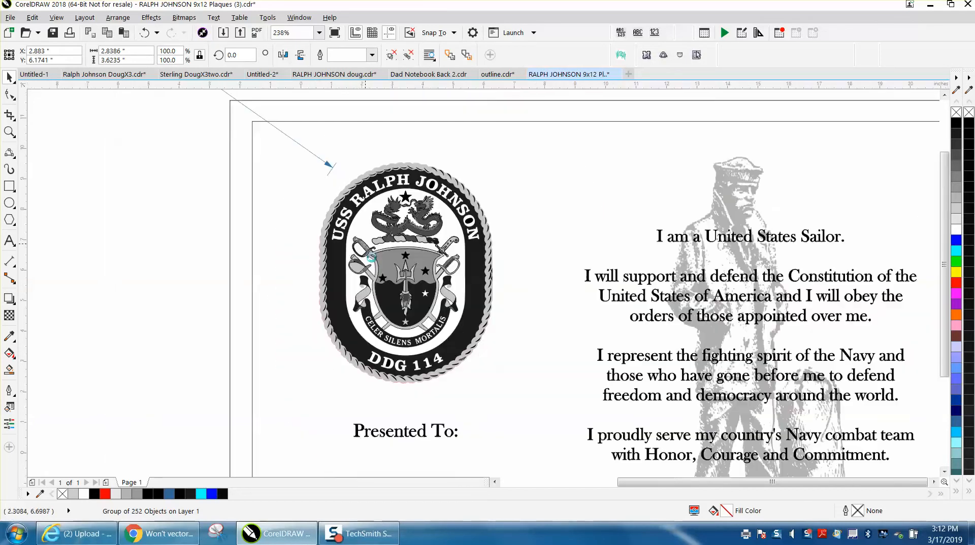
click(330, 133)
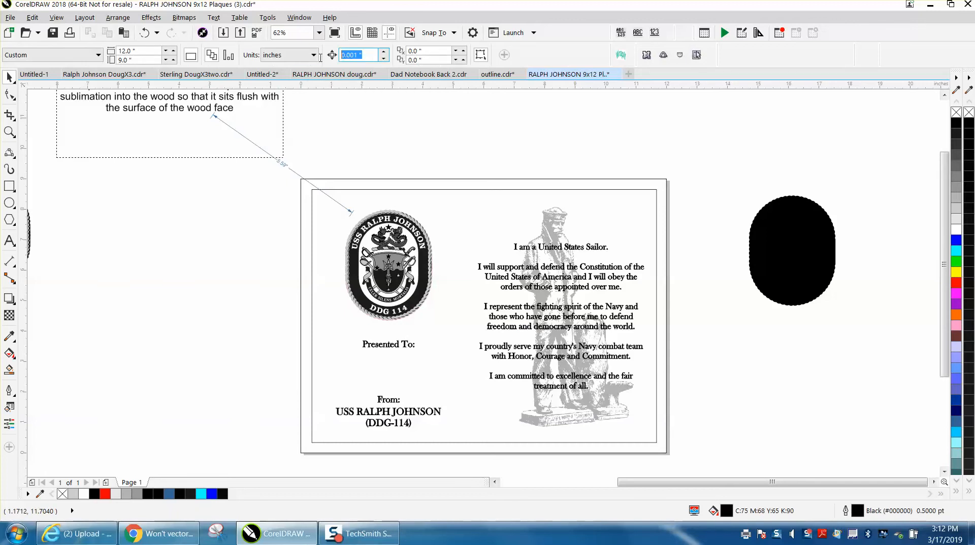
click(392, 231)
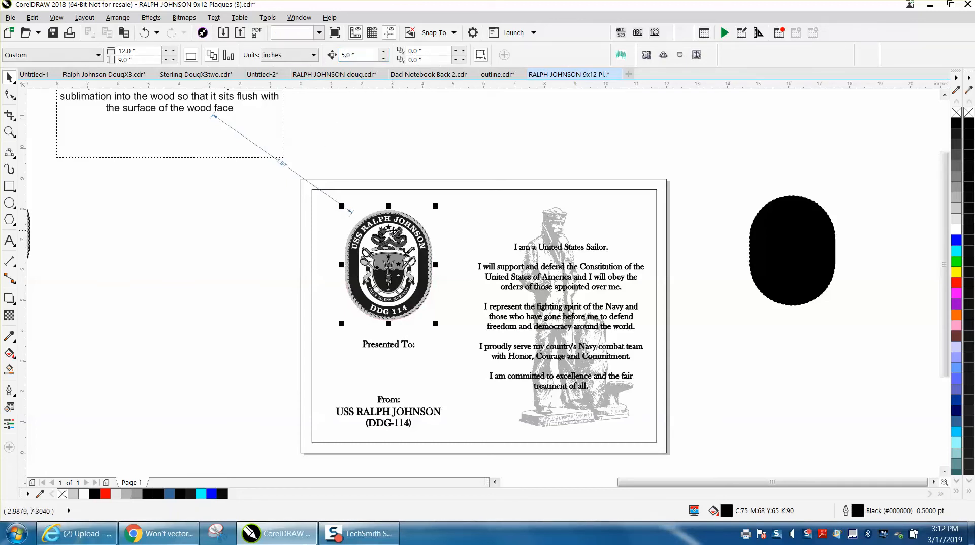
key(Up)
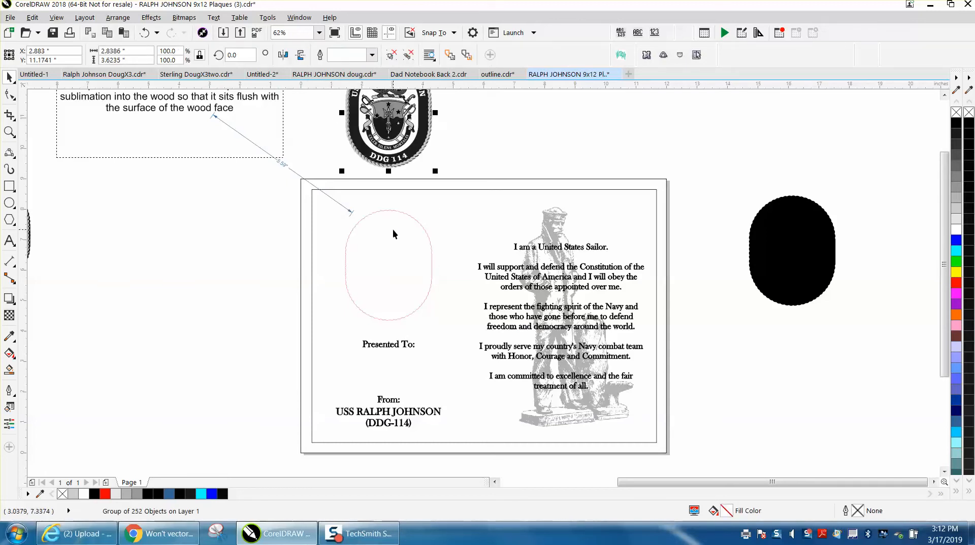
Delete the red crest outline and the dimension line that points to it from the text note
click(431, 255)
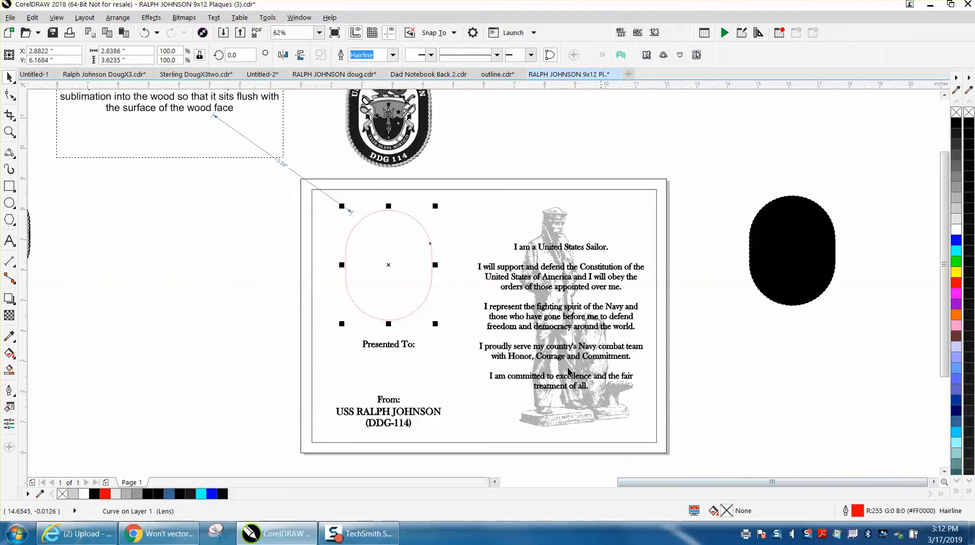
key(Delete)
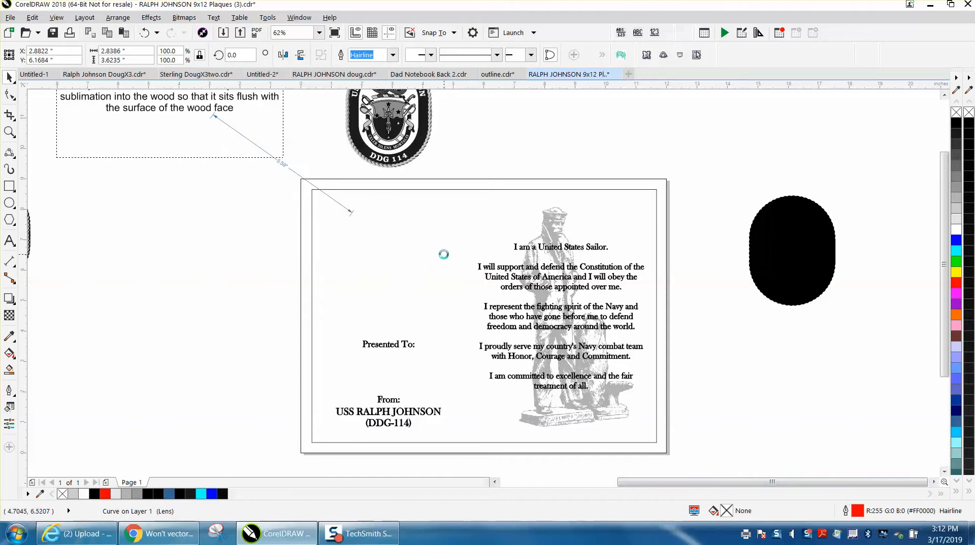
scroll(403, 256, down, 1)
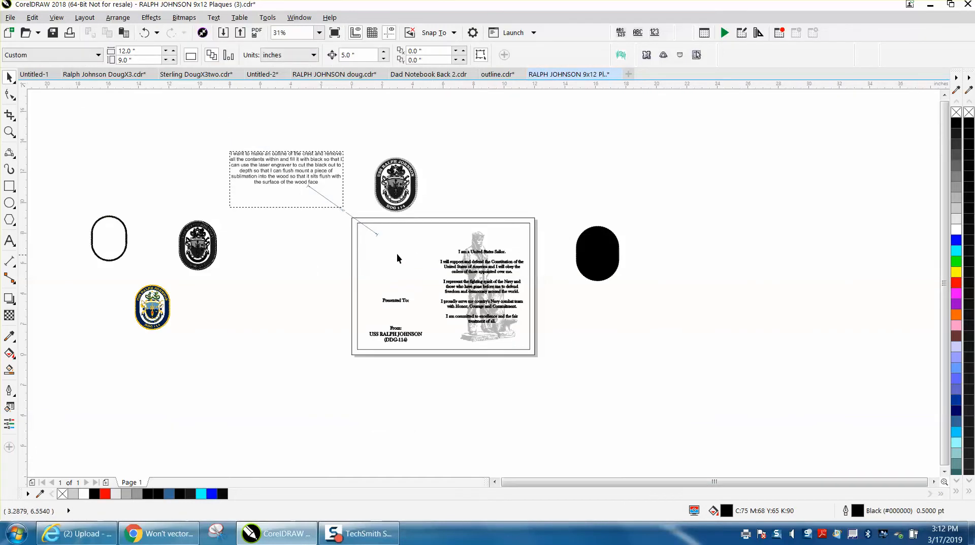
click(375, 232)
key(Delete)
Duplicate the crest group 5 inches to the right and ungroup the copy
click(394, 187)
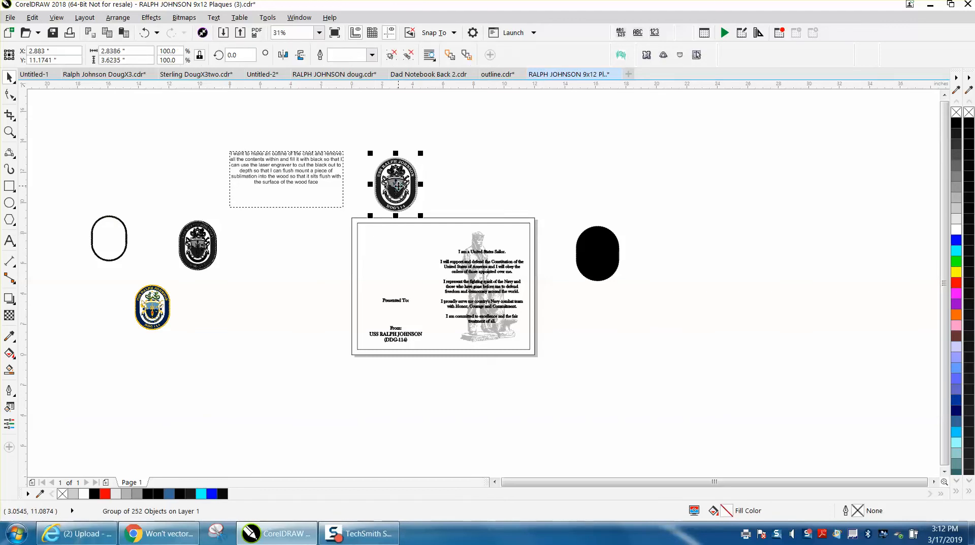
key(ctrl+d)
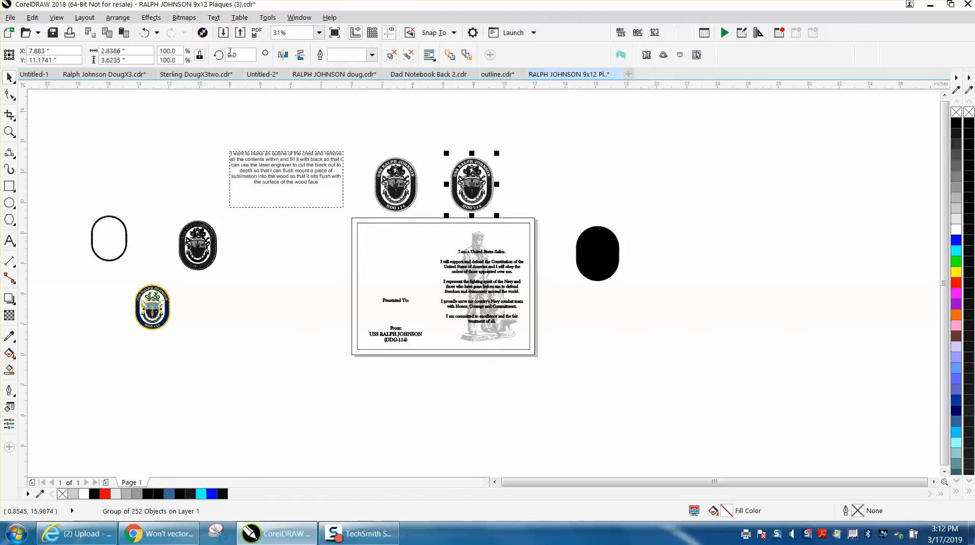
click(118, 17)
mouse_move(149, 245)
click(284, 255)
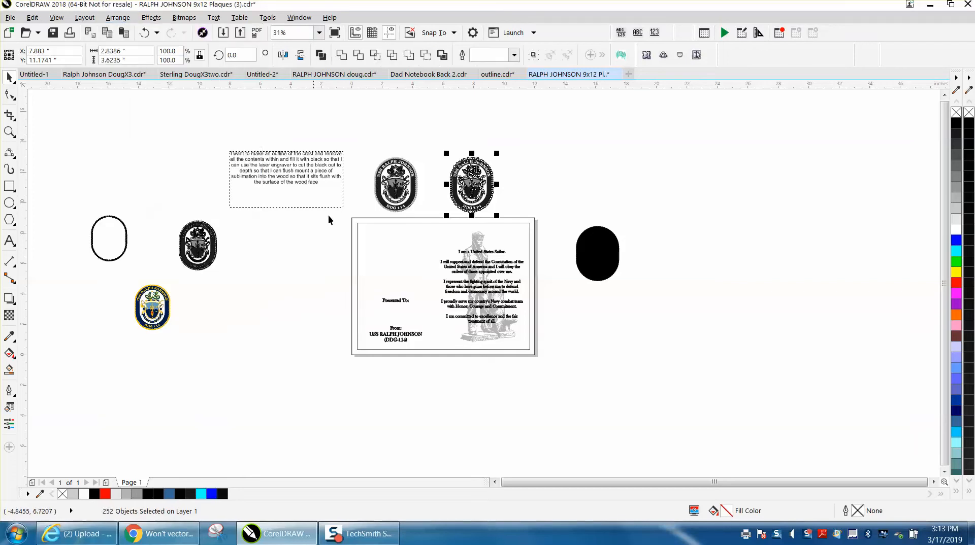
Move the grey rope border of the copied crest 5 inches to the right, apart from the other artwork
click(404, 132)
click(10, 132)
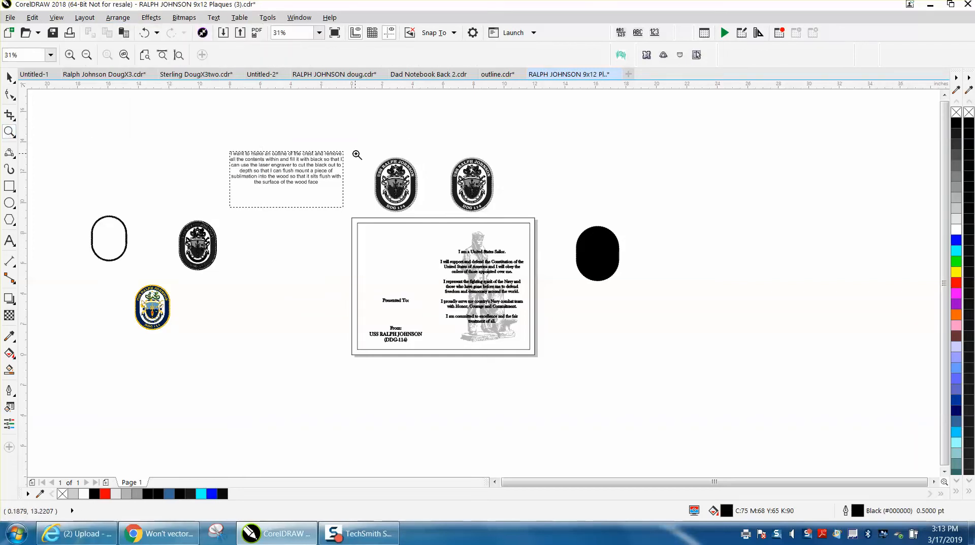
drag(439, 150, 549, 225)
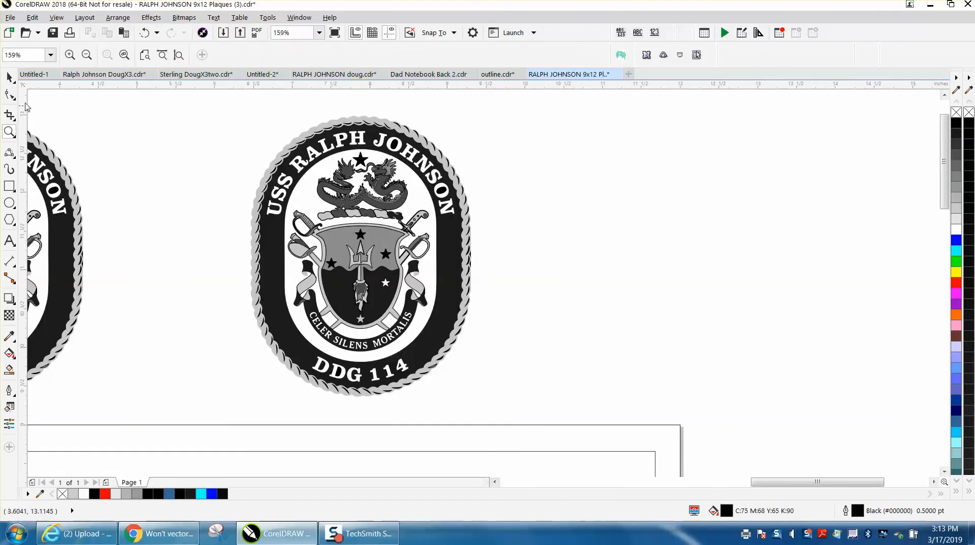
click(9, 77)
click(284, 151)
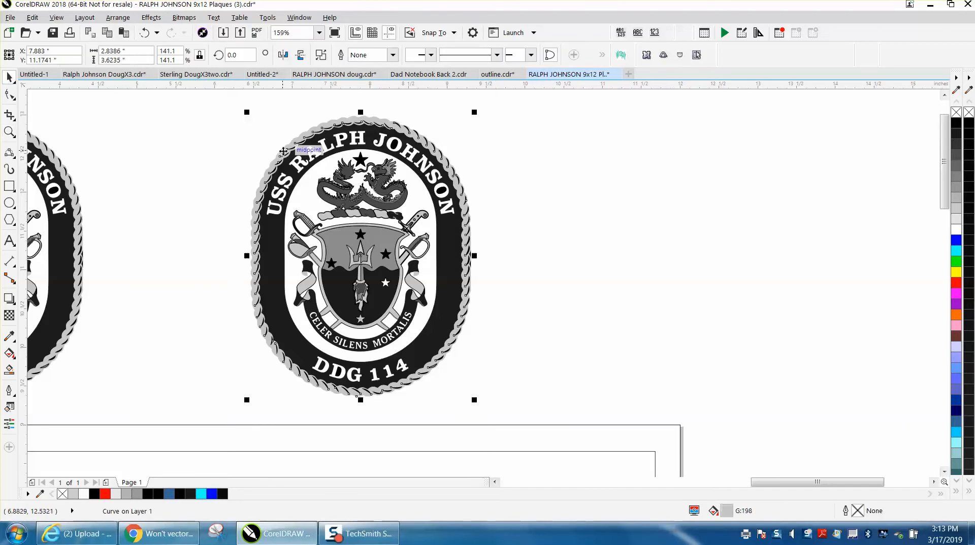
drag(283, 151, 671, 151)
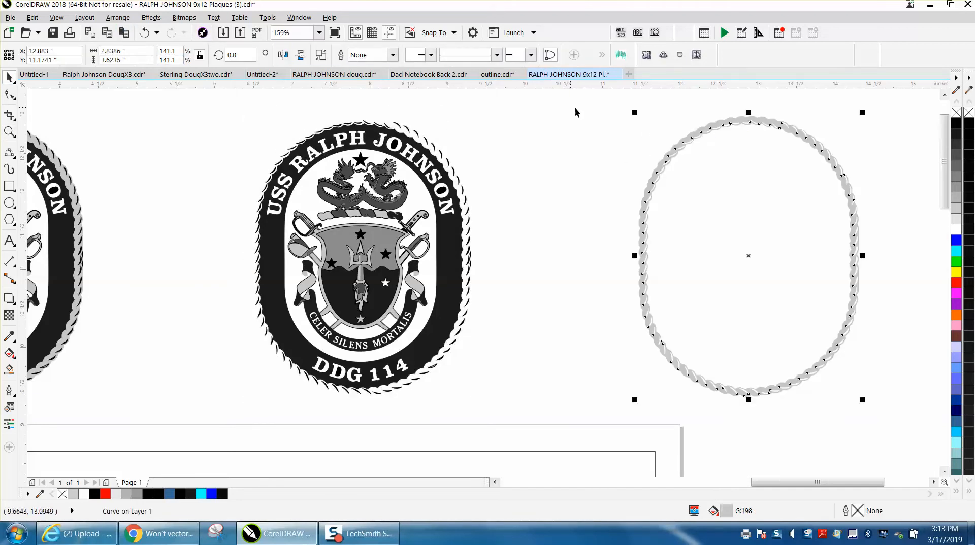
Break the rope border curve apart and create a boundary around the resulting pieces
drag(604, 102, 882, 415)
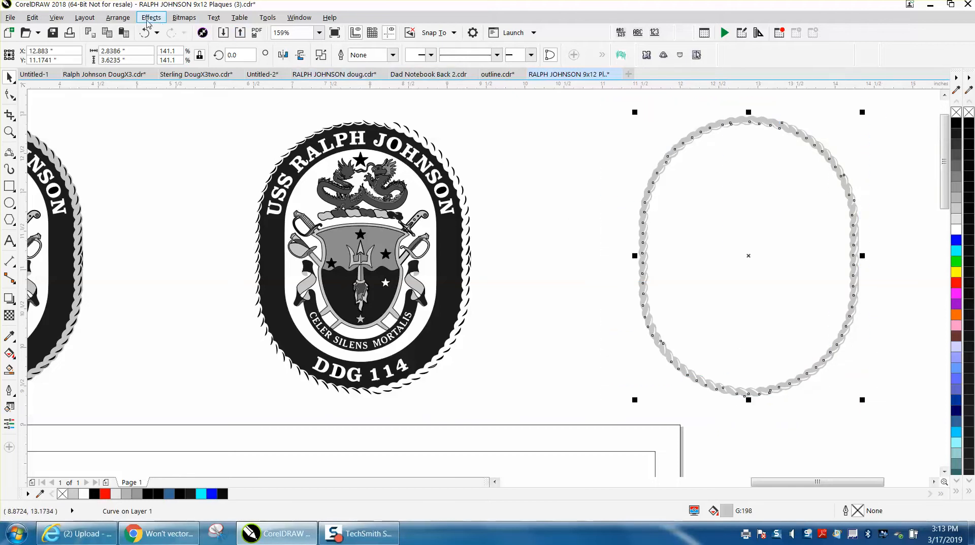
click(117, 17)
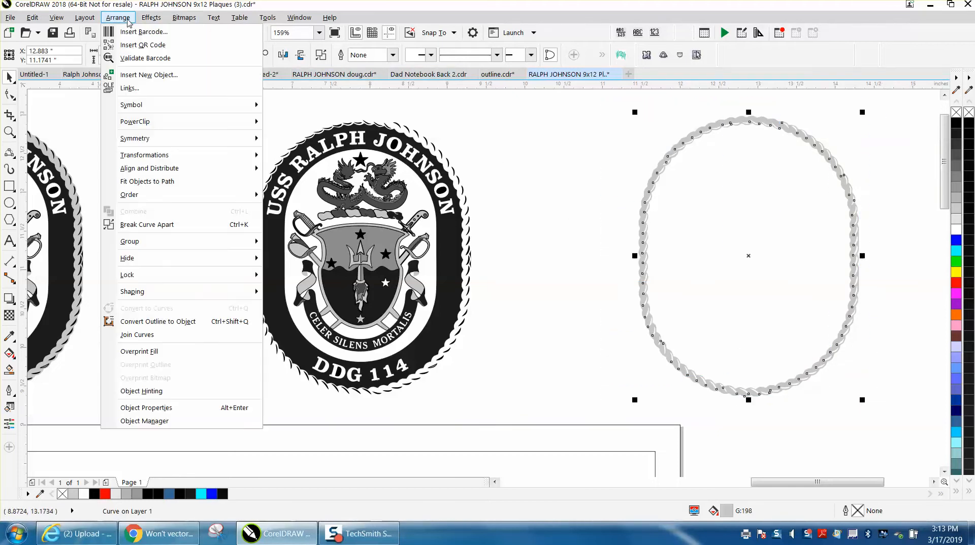
click(185, 227)
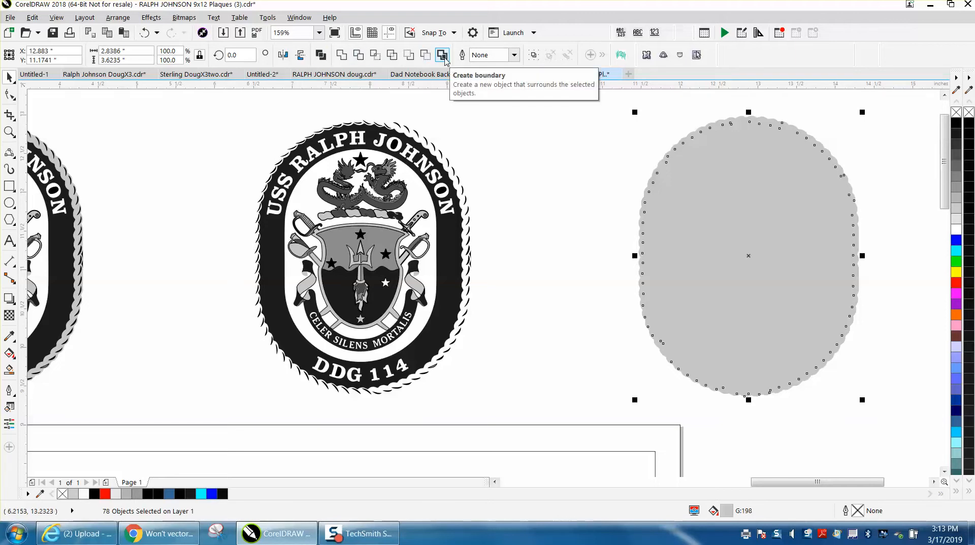
click(443, 55)
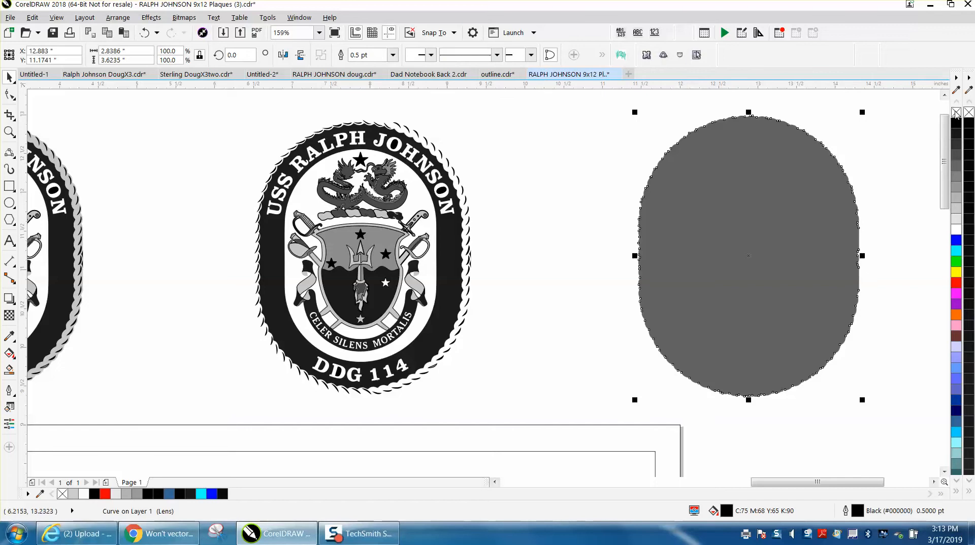
Move the new boundary shape up 5 inches and remove its fill
key(F4)
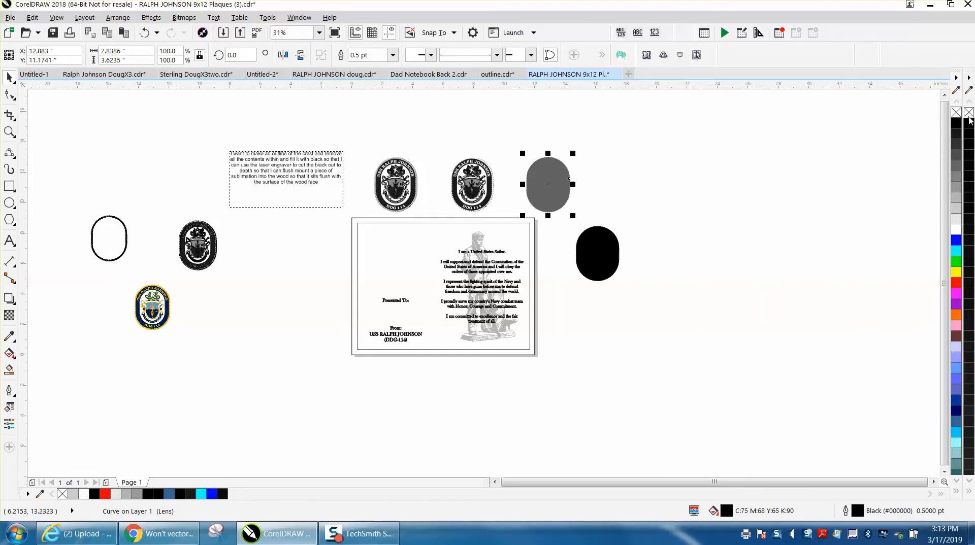
key(Up)
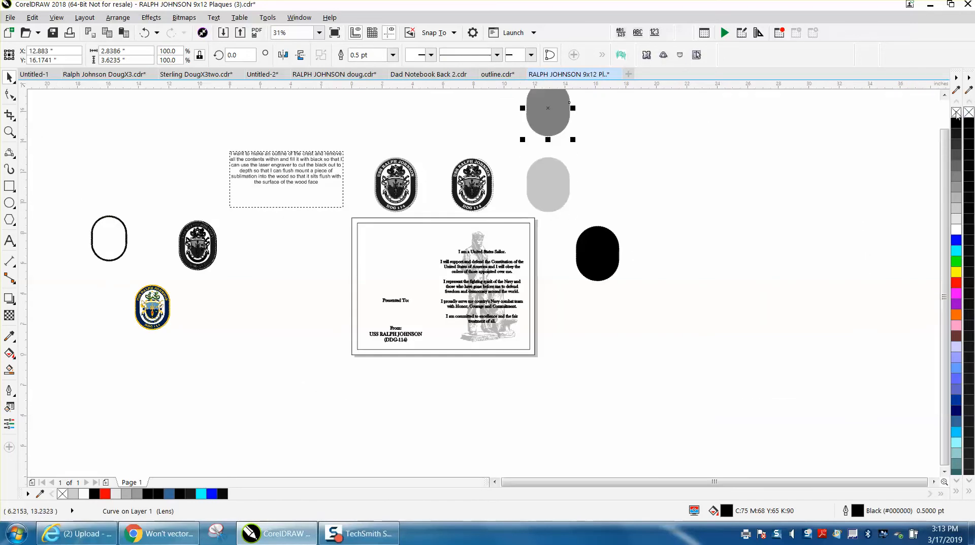
click(956, 111)
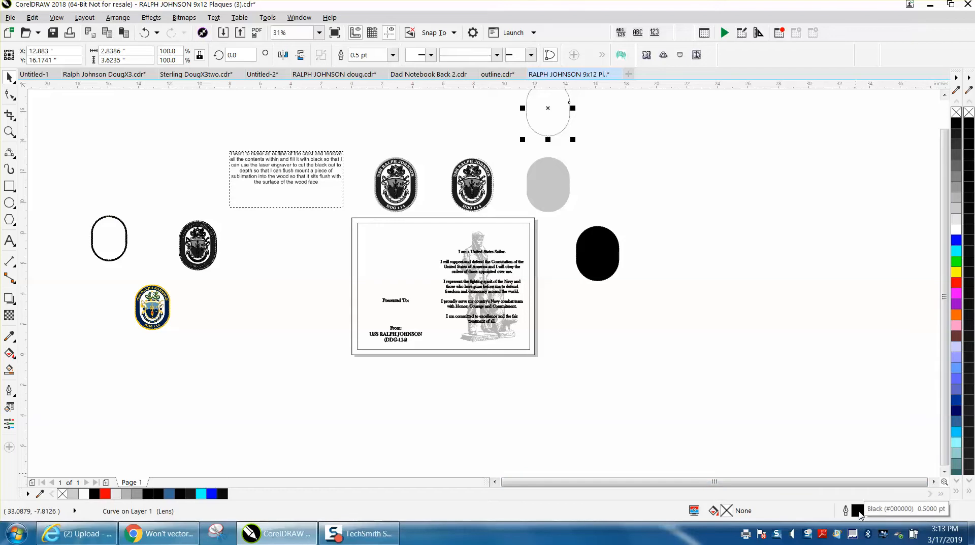
Set the new boundary shape's outline to hairline width and colour it red
double_click(857, 511)
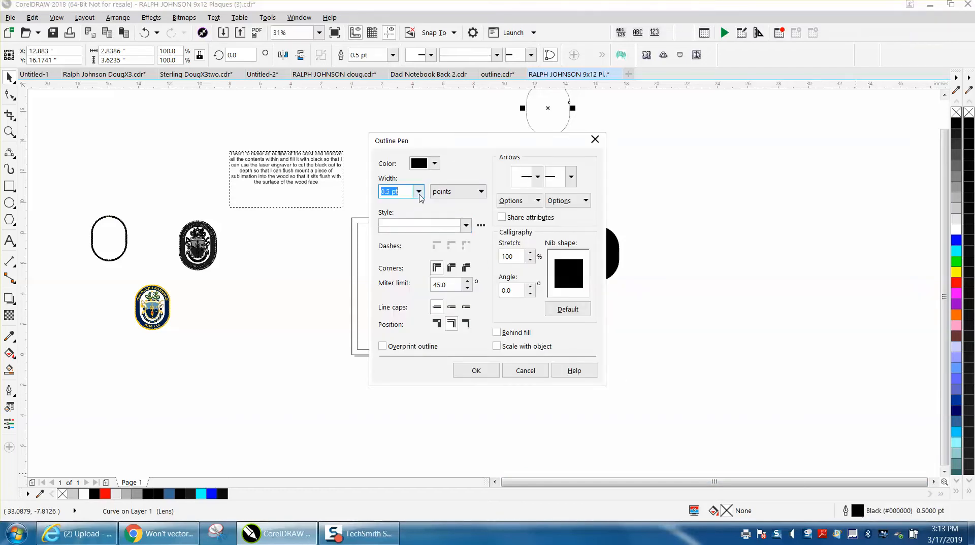
click(420, 192)
click(406, 201)
click(433, 166)
click(526, 195)
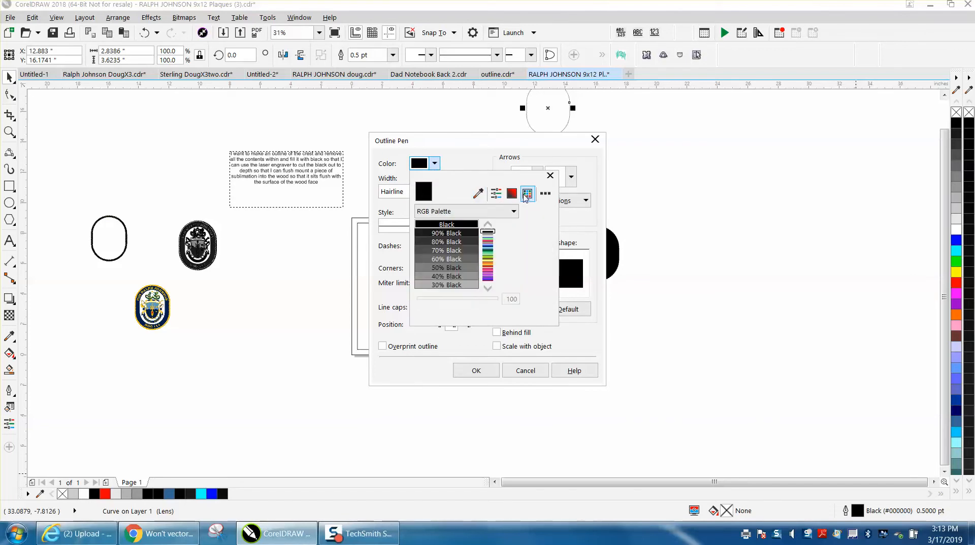
click(521, 311)
click(520, 311)
click(520, 311)
click(520, 311)
click(520, 311)
click(520, 311)
click(521, 311)
click(520, 311)
click(521, 311)
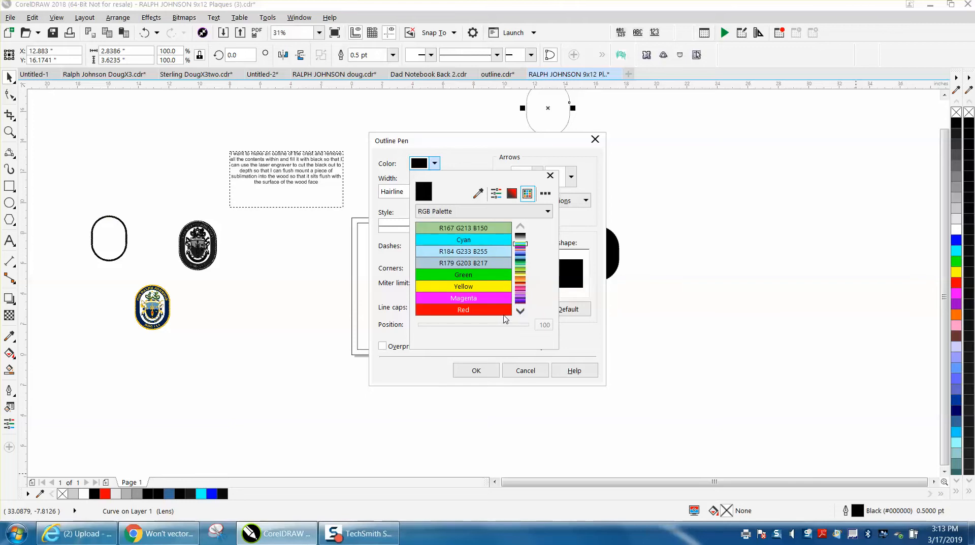
click(479, 310)
click(582, 348)
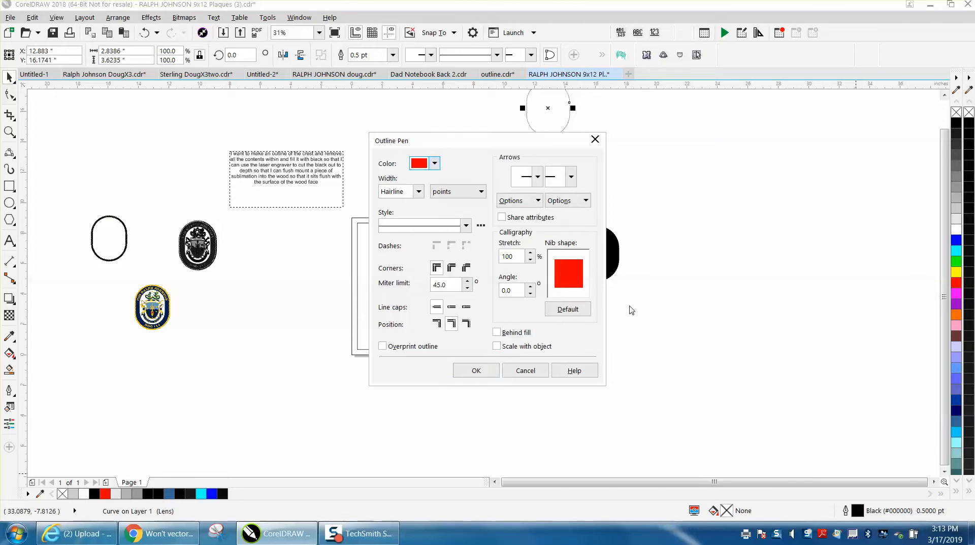
click(495, 379)
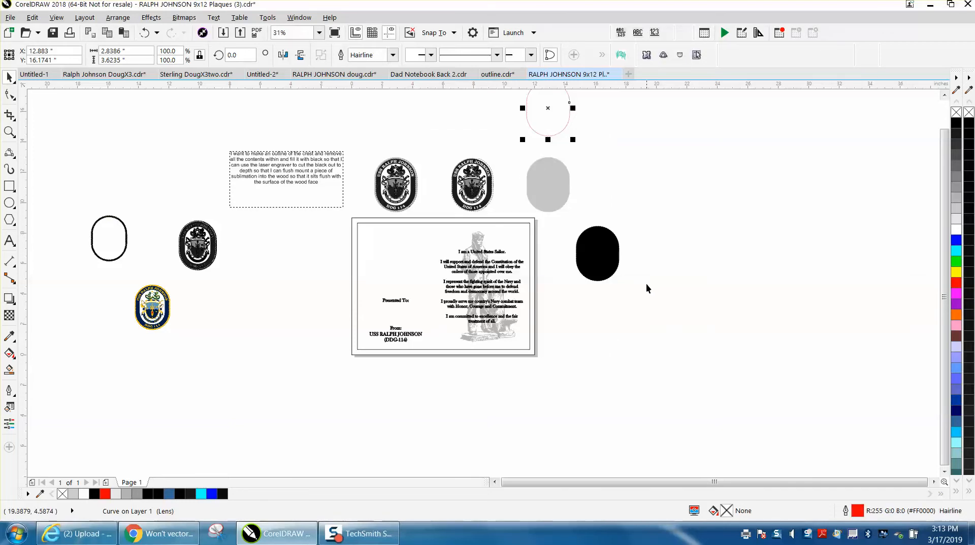
Move the red outline shape 10 inches to the left and 10 inches down onto the plaque
scroll(647, 284, down, 2)
key(Left)
key(Left)
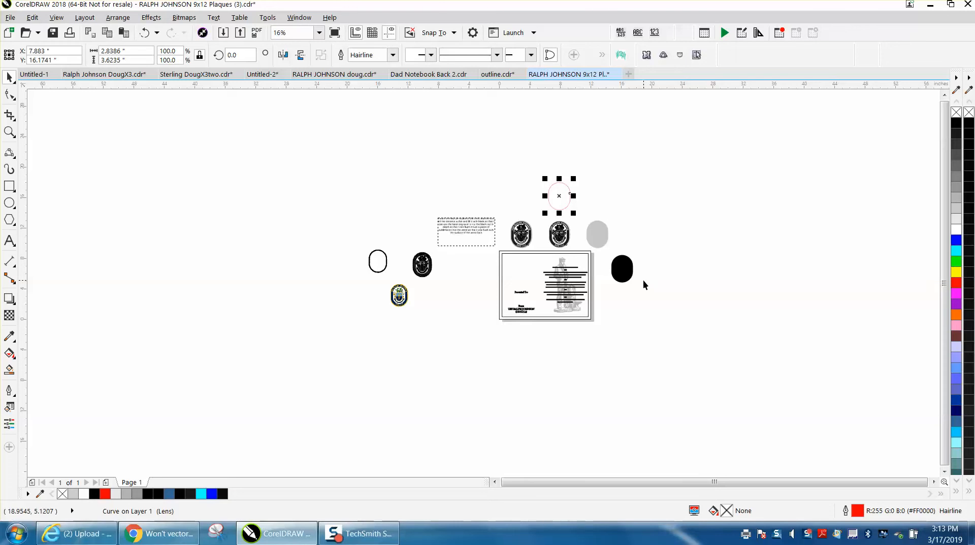
key(Down)
key(Down)
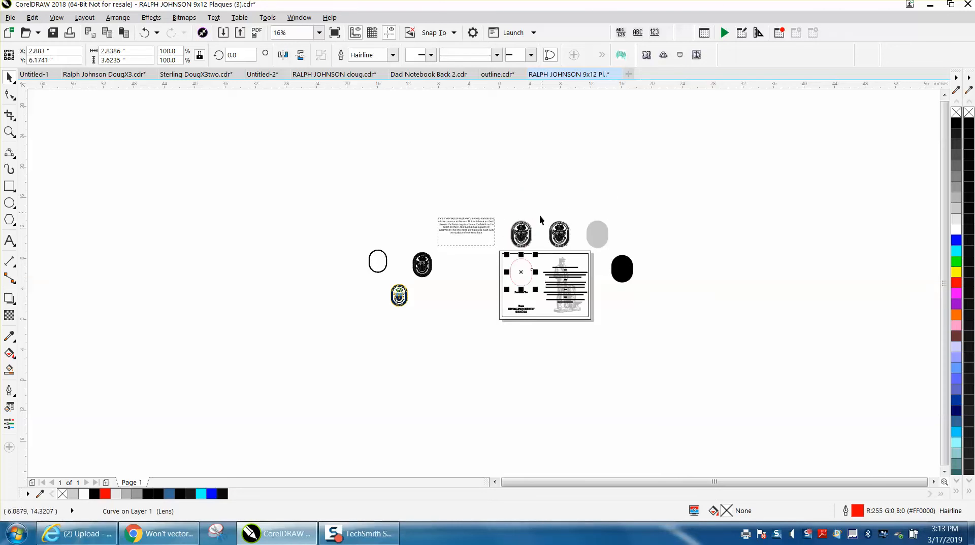
Delete the leftover ungrouped crest copy and the grey border shape above the plaque
click(10, 132)
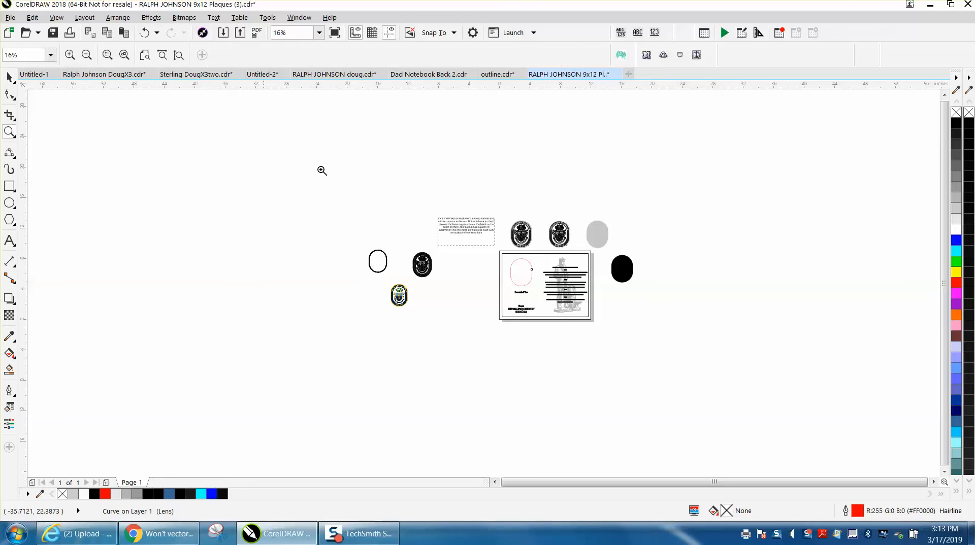
drag(506, 212, 666, 274)
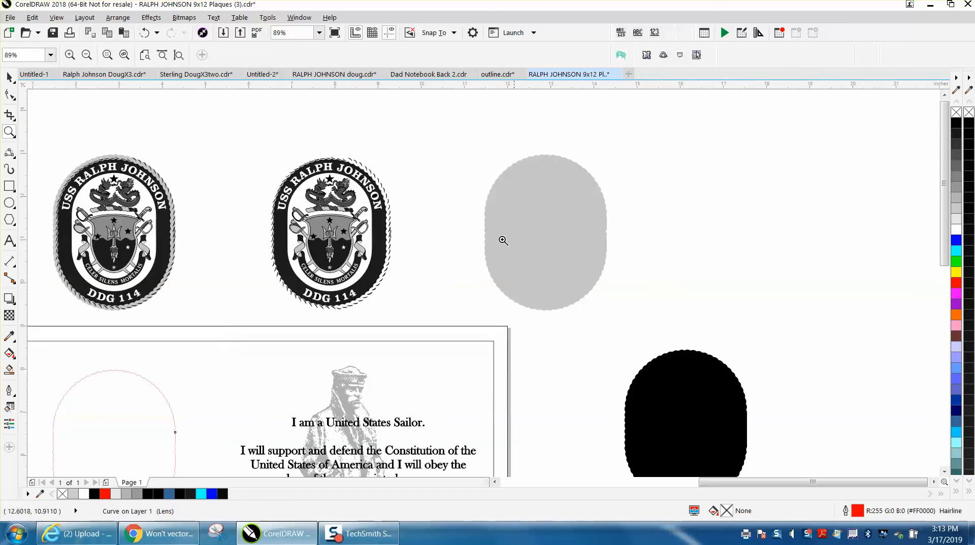
click(9, 77)
drag(236, 128, 617, 319)
key(Delete)
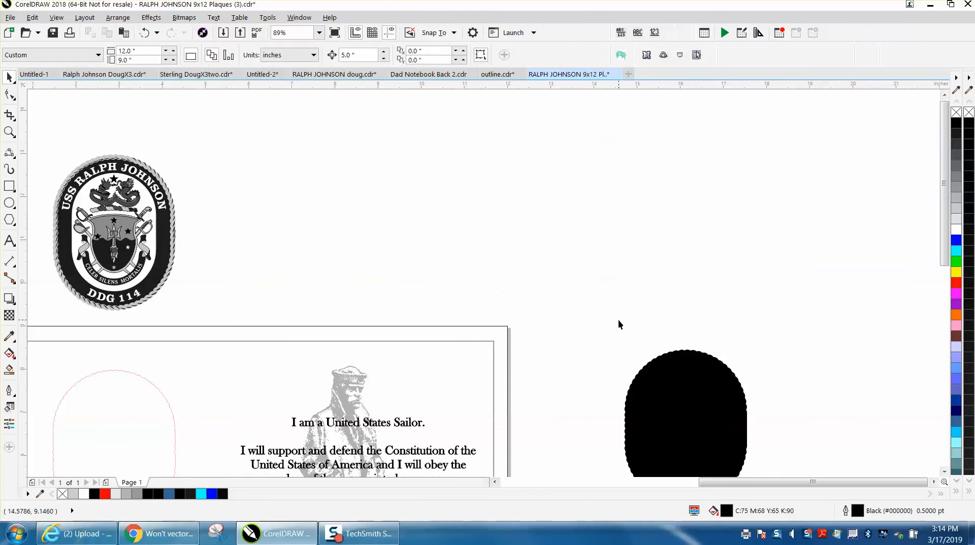
Duplicate the red outline on the plaque and move the copy 5 inches up and 5 inches to the right
click(168, 246)
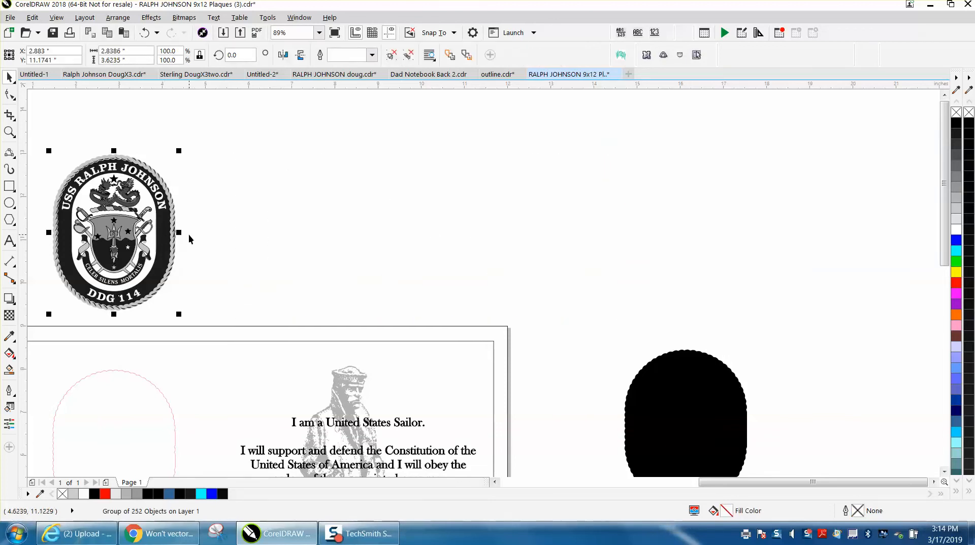
scroll(189, 235, down, 3)
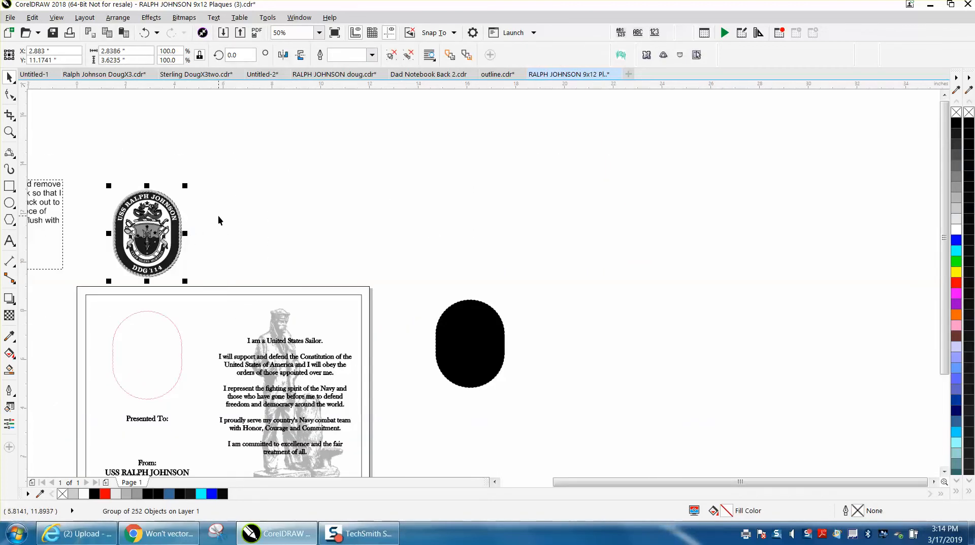
click(174, 323)
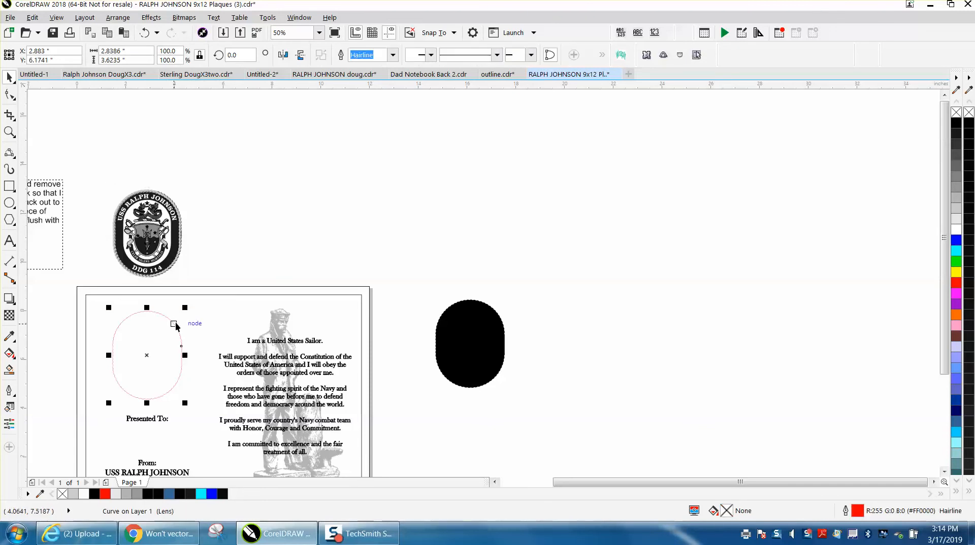
key(ctrl+c)
key(ctrl+v)
key(Up)
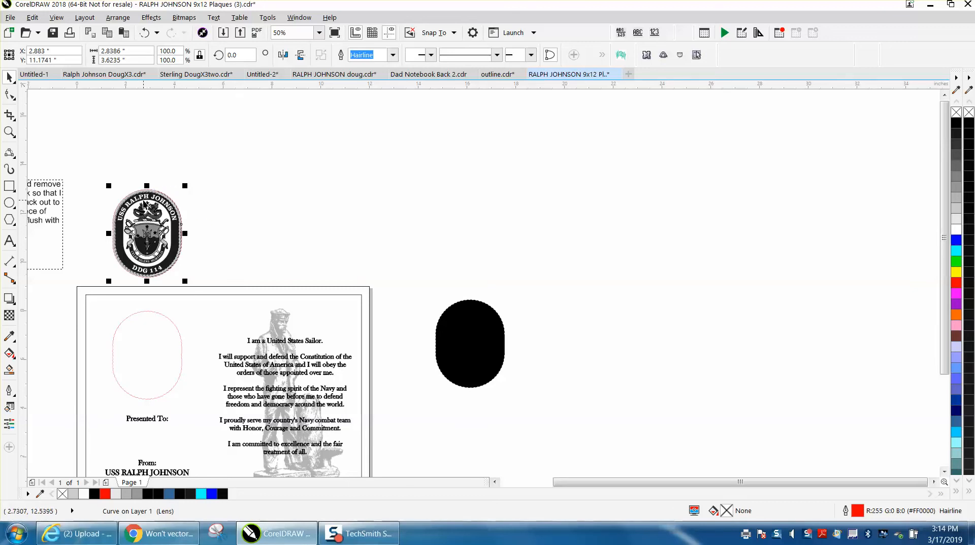
key(Right)
Ungroup the crest above the plaque and select several of its individual pieces to inspect them
click(150, 236)
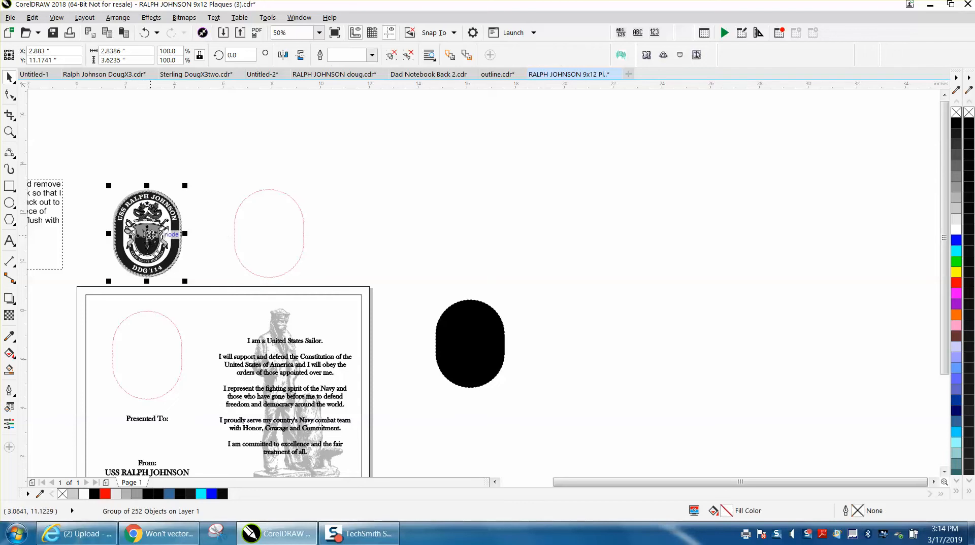
click(118, 18)
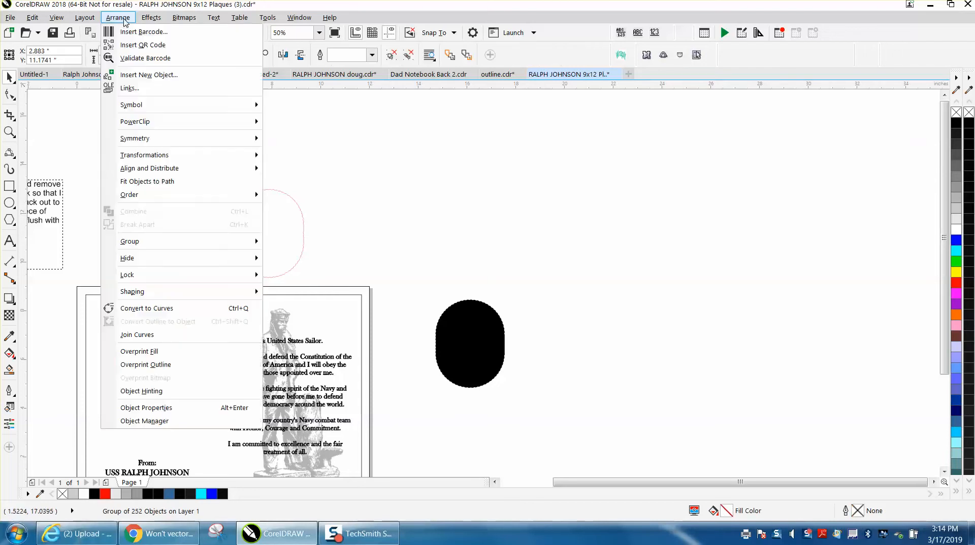
mouse_move(135, 242)
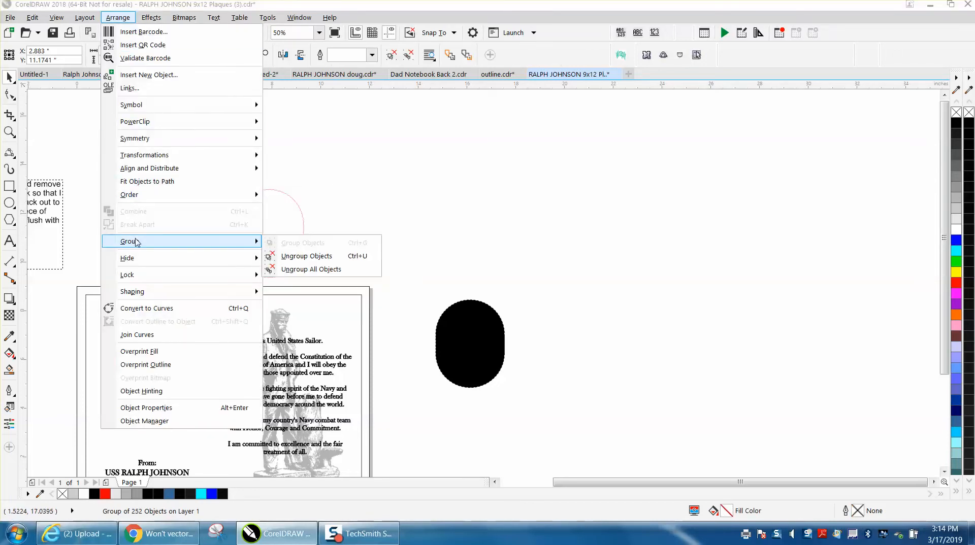
click(277, 255)
click(188, 208)
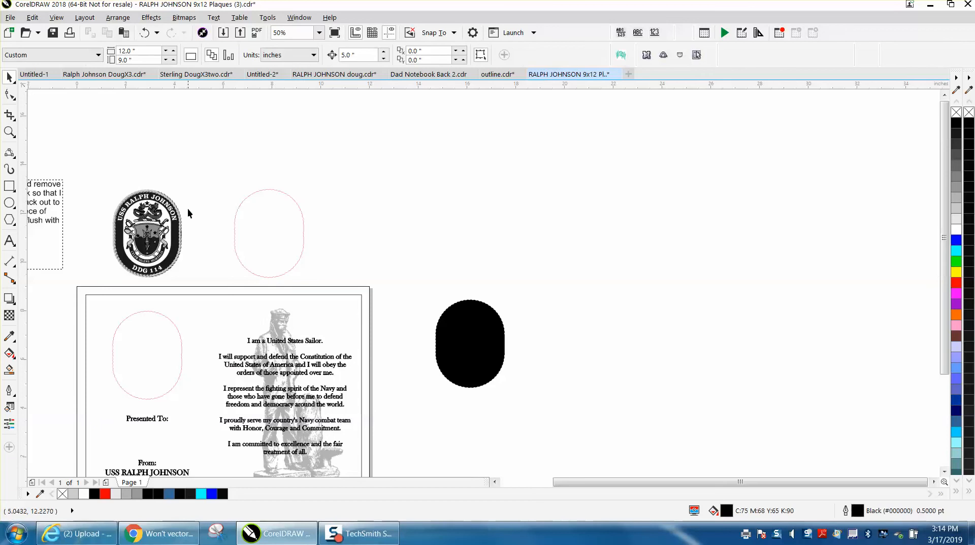
click(169, 218)
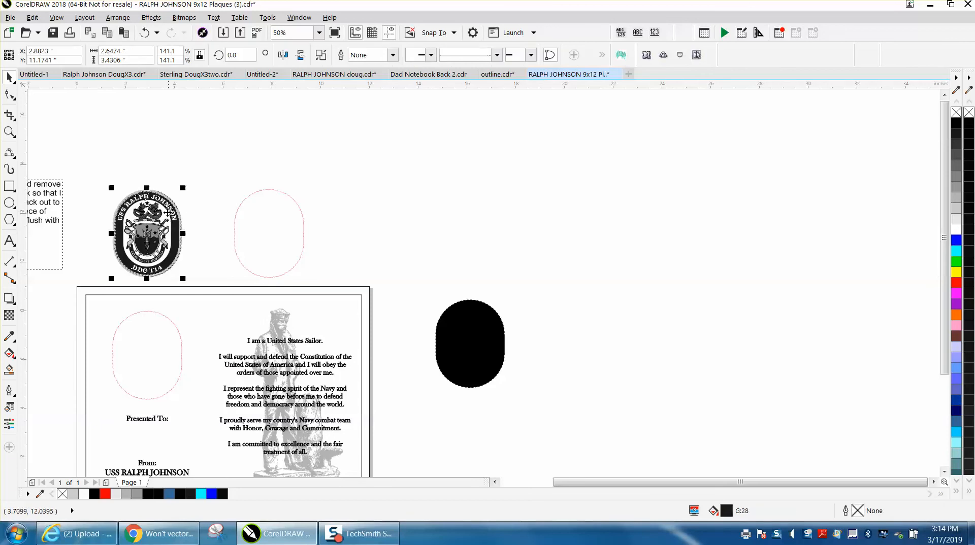
click(150, 237)
click(151, 239)
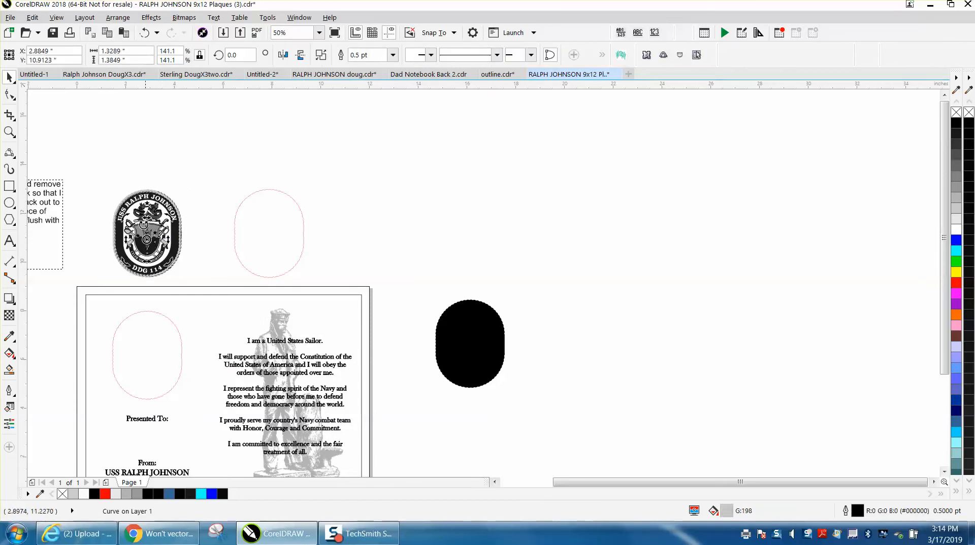
click(153, 214)
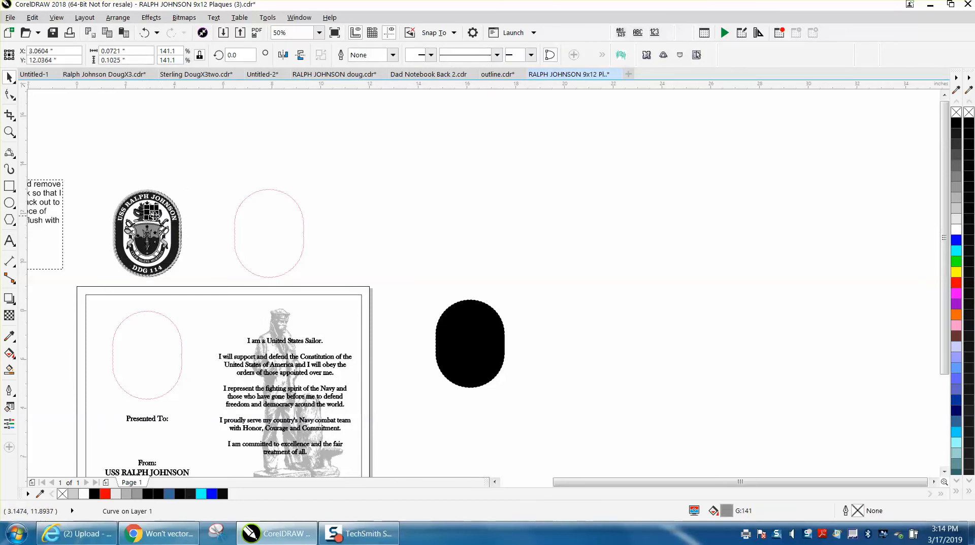
Group all the crest's pieces and move the group 5 inches to the right onto the red outline copy
drag(111, 175, 202, 282)
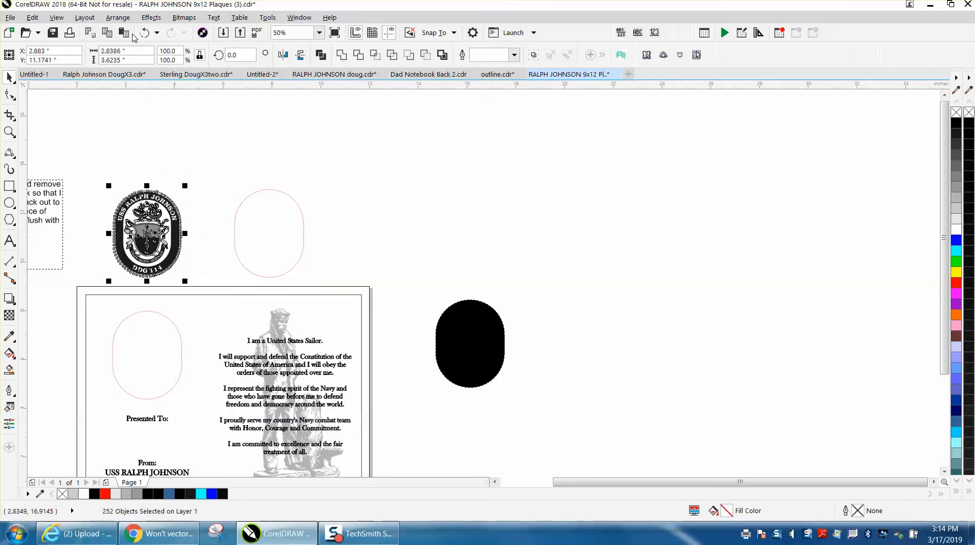
click(118, 17)
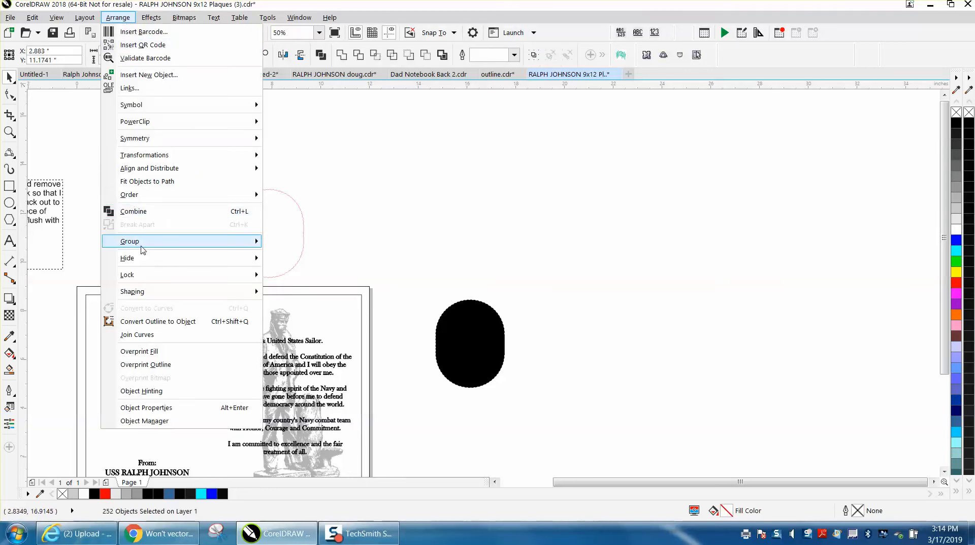
mouse_move(144, 246)
click(298, 242)
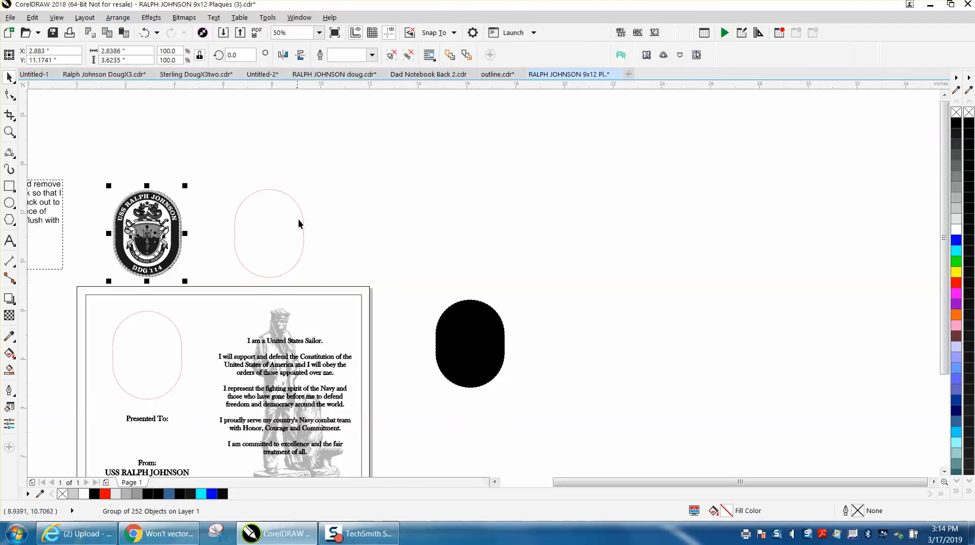
key(Right)
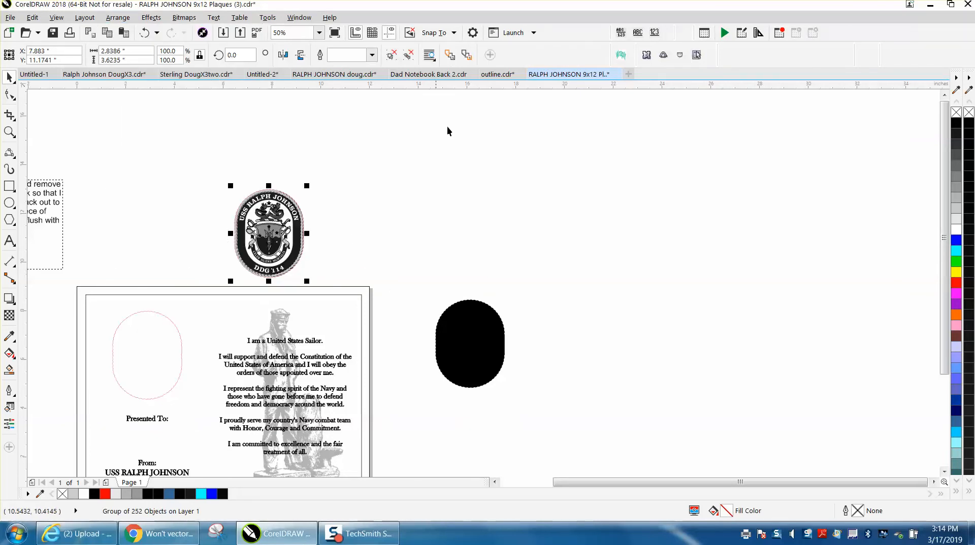
Switch to the Untitled-2 document and copy its black rectangle with the red hairline outline
click(508, 77)
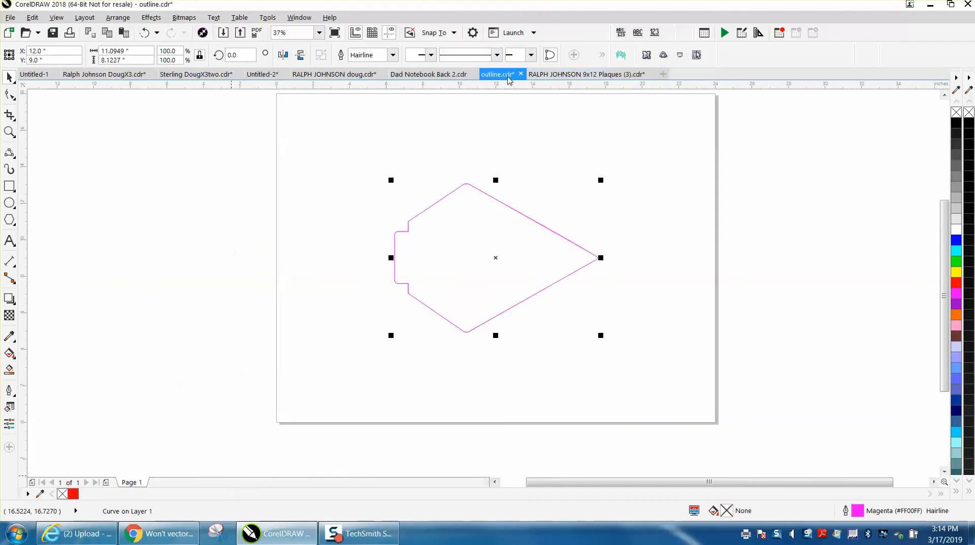
click(449, 76)
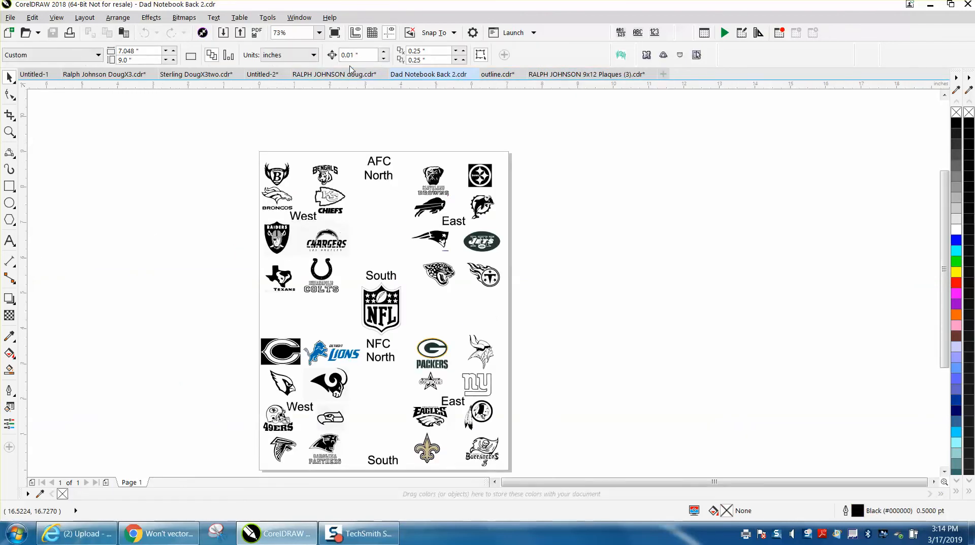
click(344, 74)
click(262, 74)
right_click(457, 270)
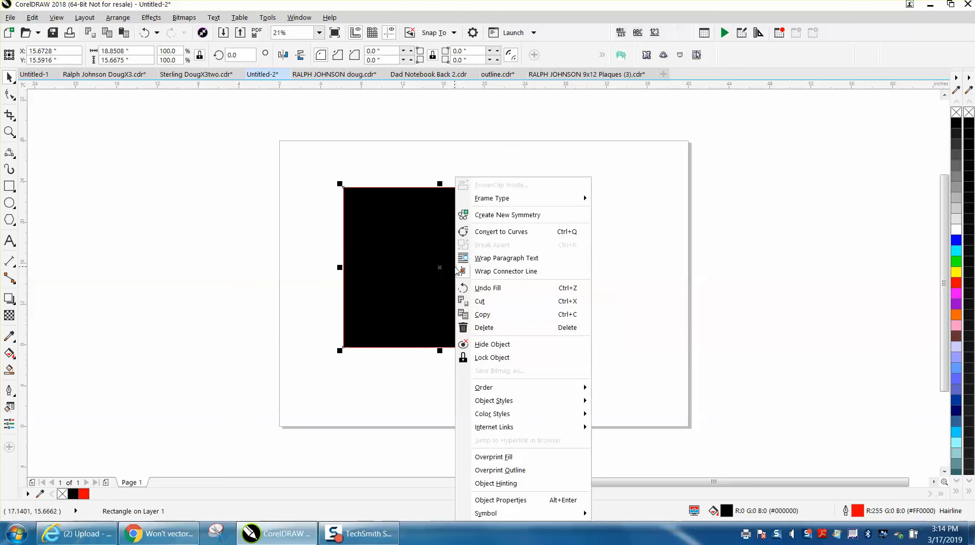
click(258, 236)
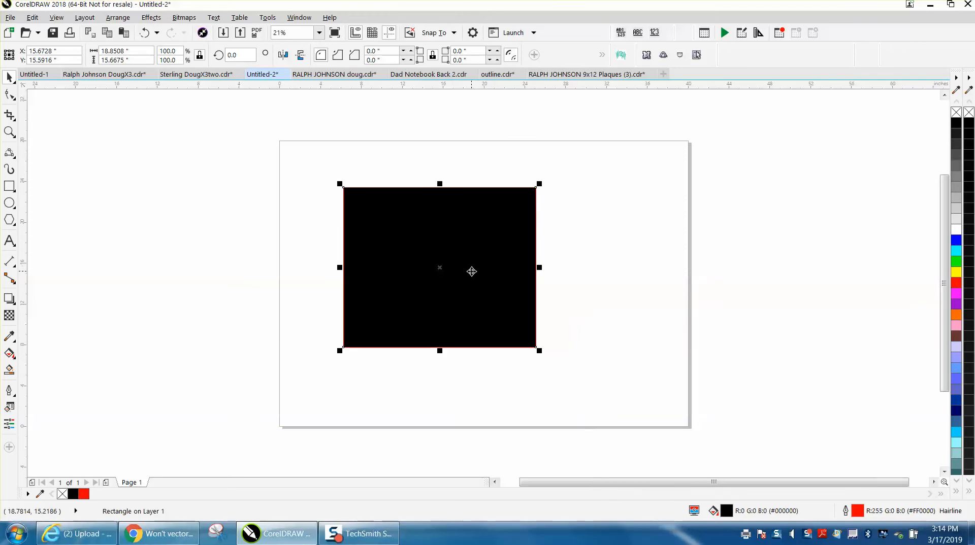
right_click(472, 272)
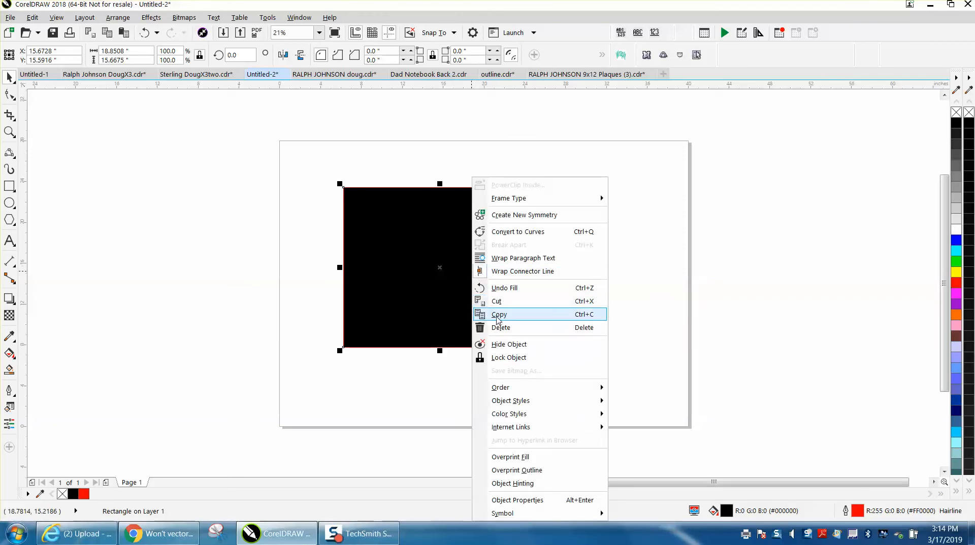
click(498, 316)
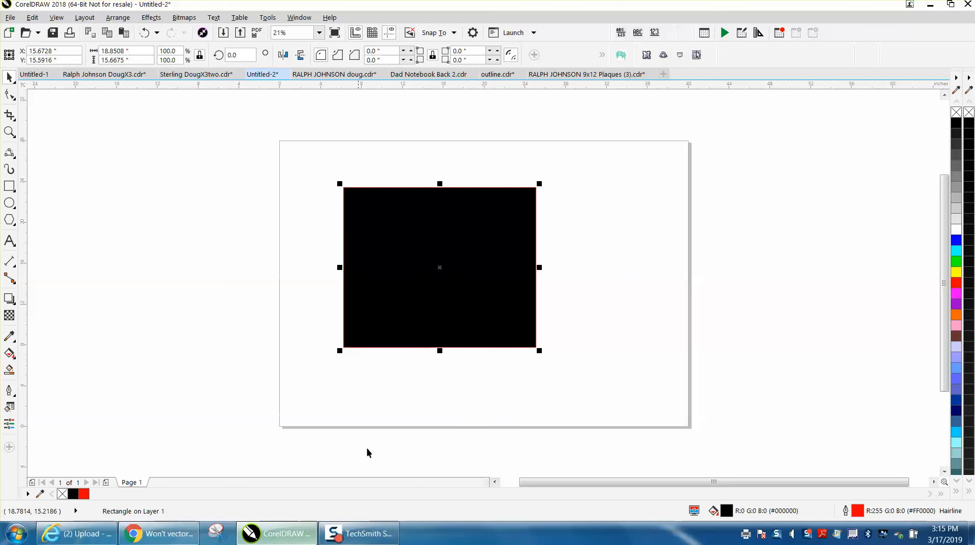
Paste the black rectangle into the plaque document and move it about 28 inches to the right, clear of the artwork
click(531, 73)
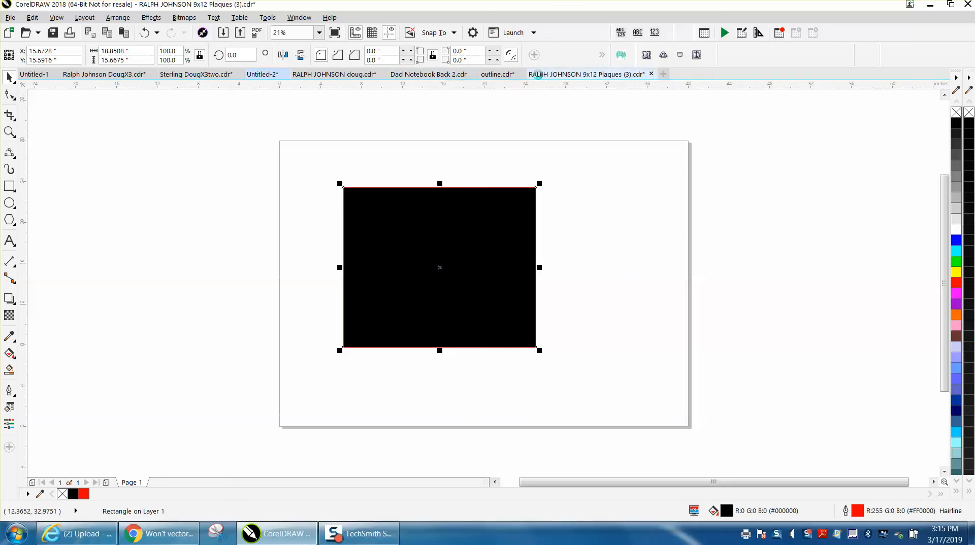
right_click(567, 197)
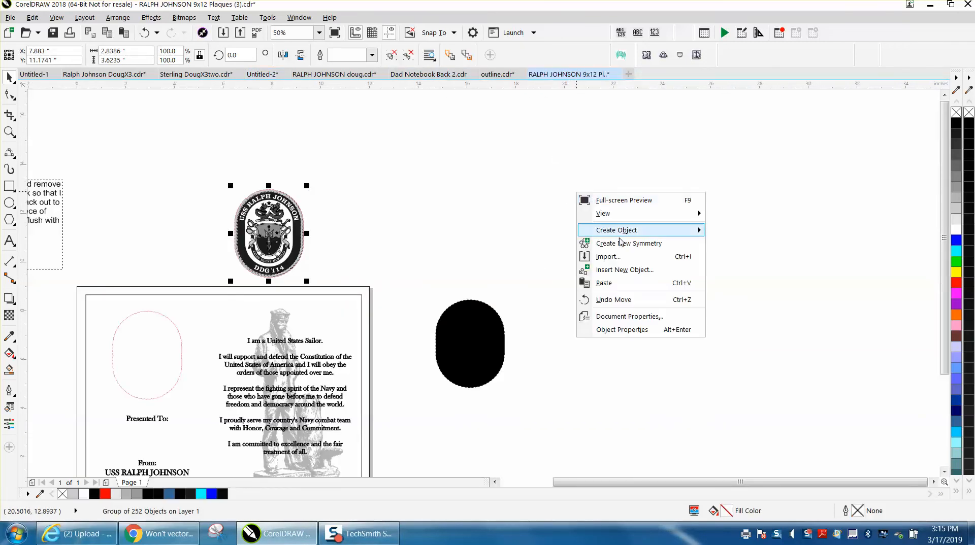
click(612, 281)
scroll(272, 267, down, 2)
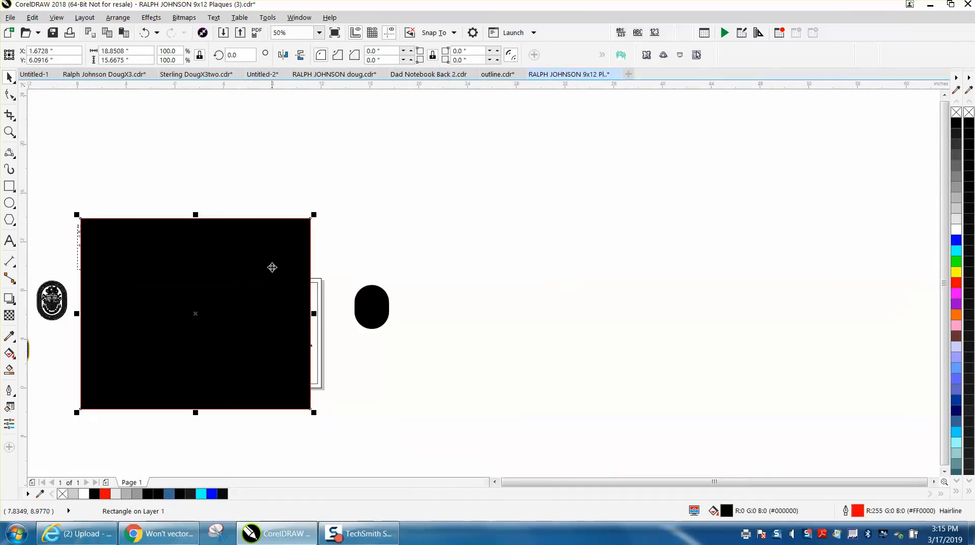
drag(236, 292, 580, 289)
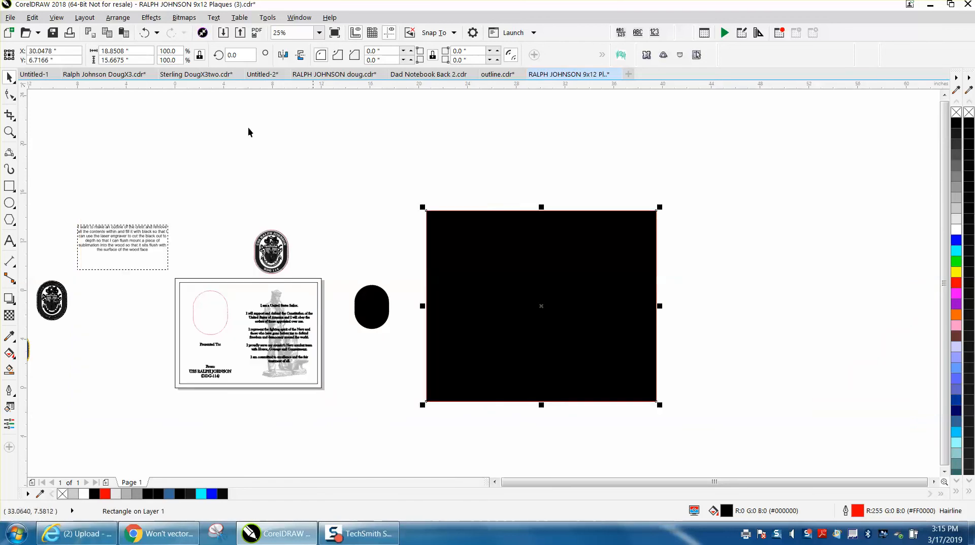
PowerClip the black rectangle inside the red crest outline on the plaque
click(126, 21)
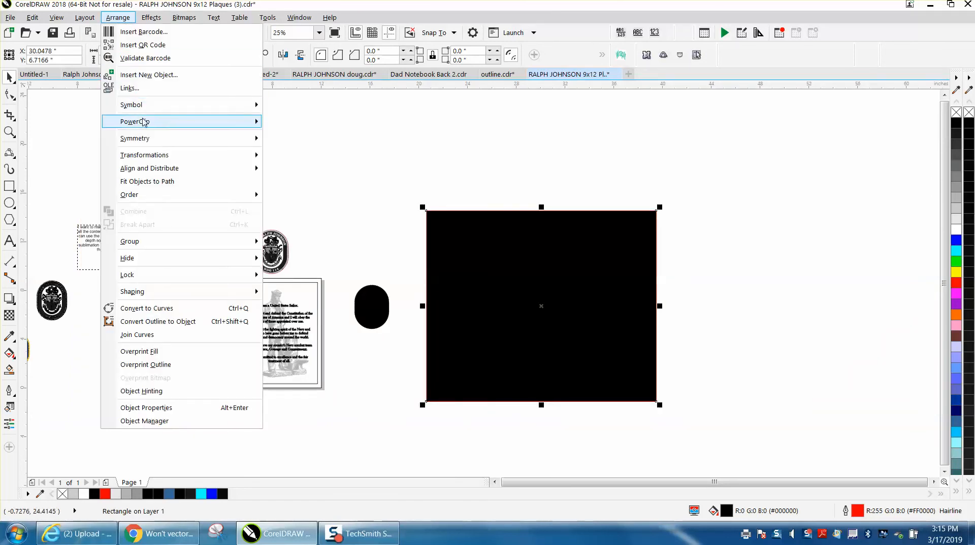
mouse_move(144, 122)
click(296, 125)
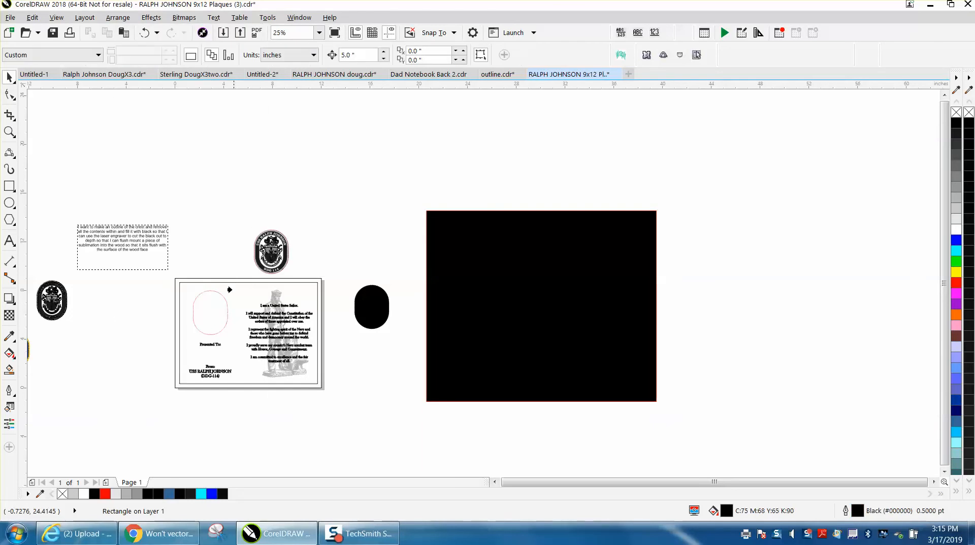
click(208, 303)
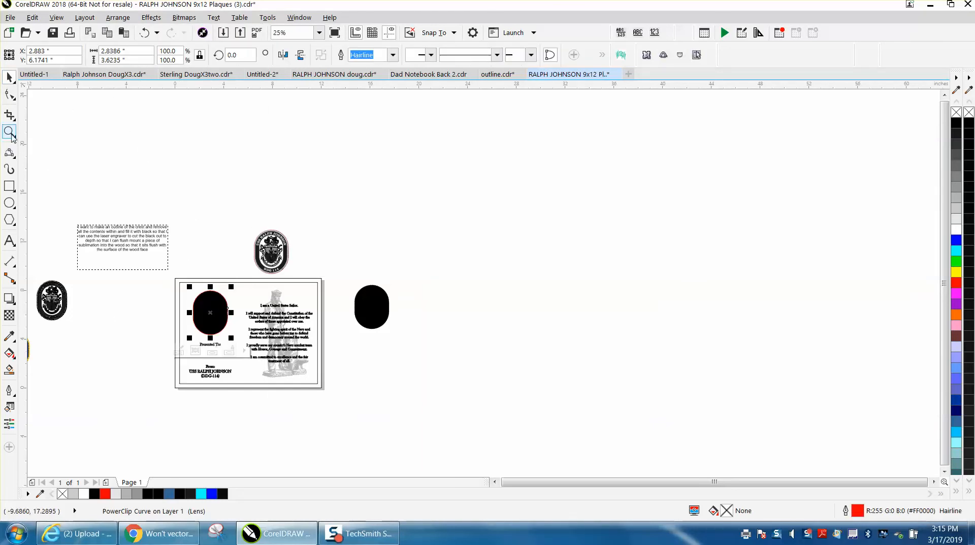
Remove the red hairline outline from the black PowerClip crest shape on the plaque
click(9, 132)
drag(189, 282, 284, 337)
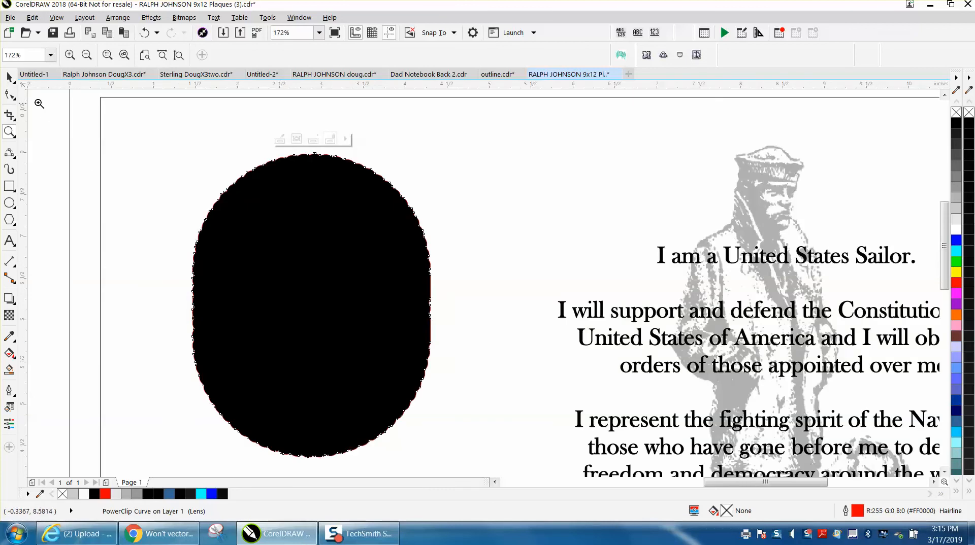
click(10, 77)
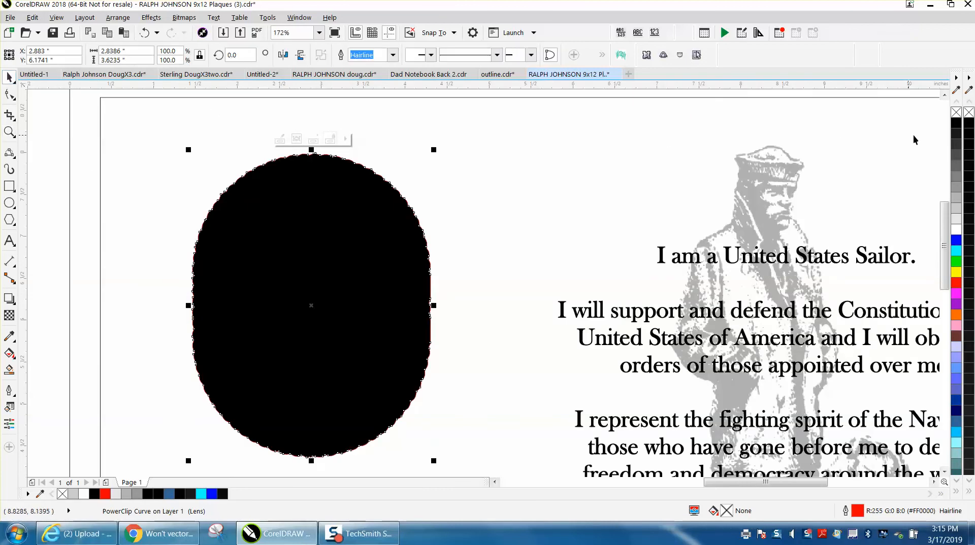
right_click(956, 112)
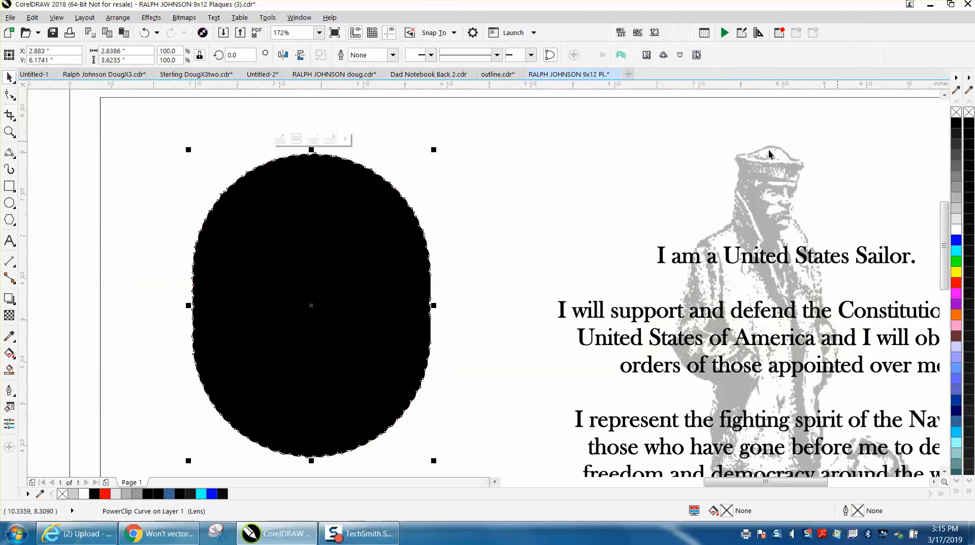
Move the grouped crest above the plaque 5 inches to the right, off its red outline
scroll(312, 144, down, 2)
scroll(339, 217, down, 2)
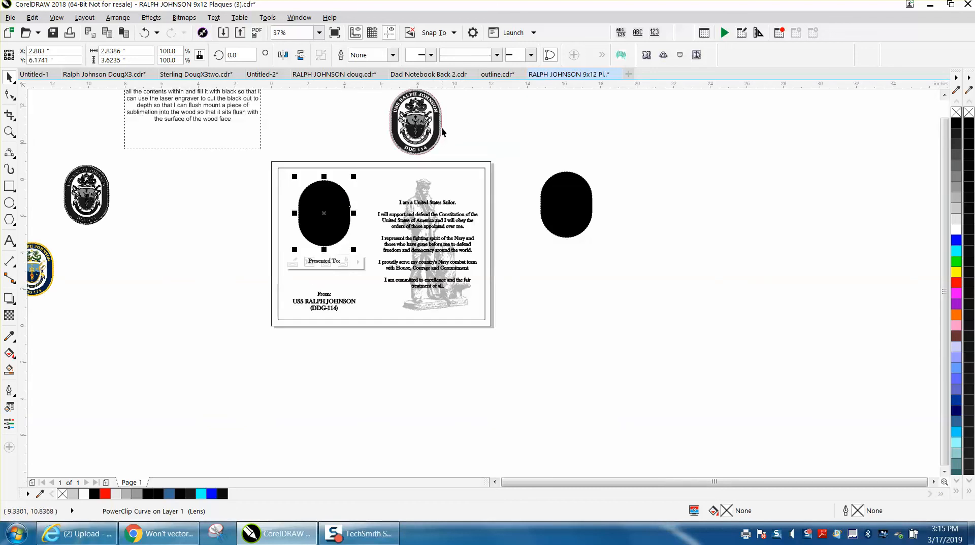
scroll(440, 132, down, 2)
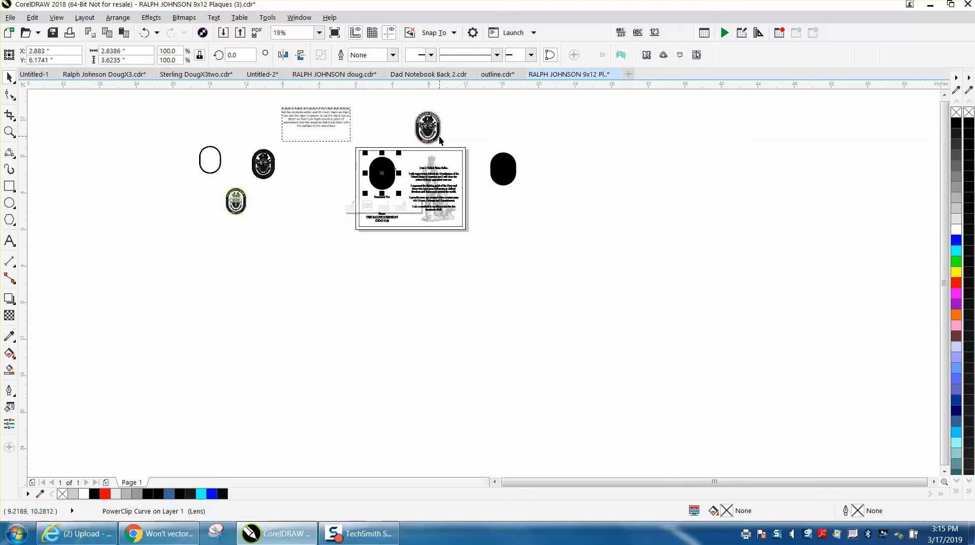
click(9, 132)
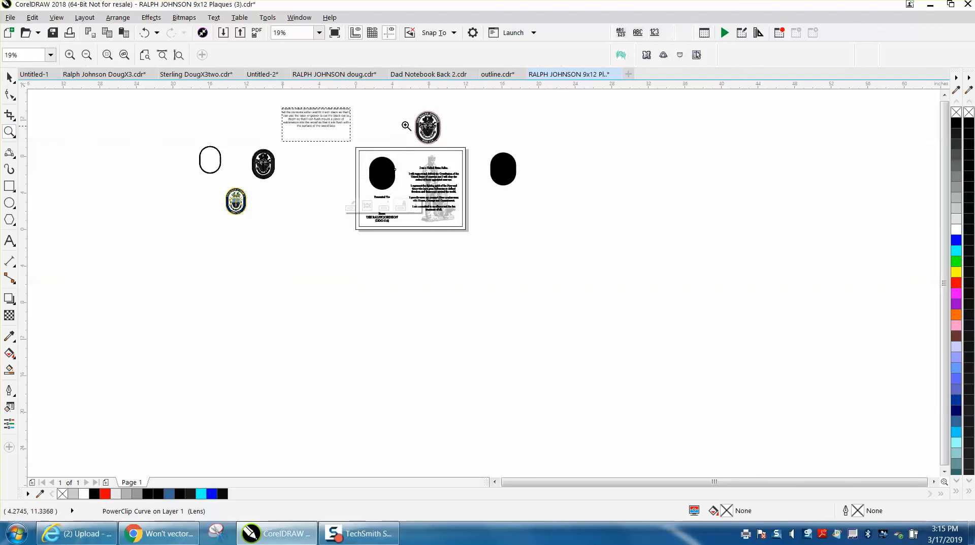
drag(410, 108, 449, 147)
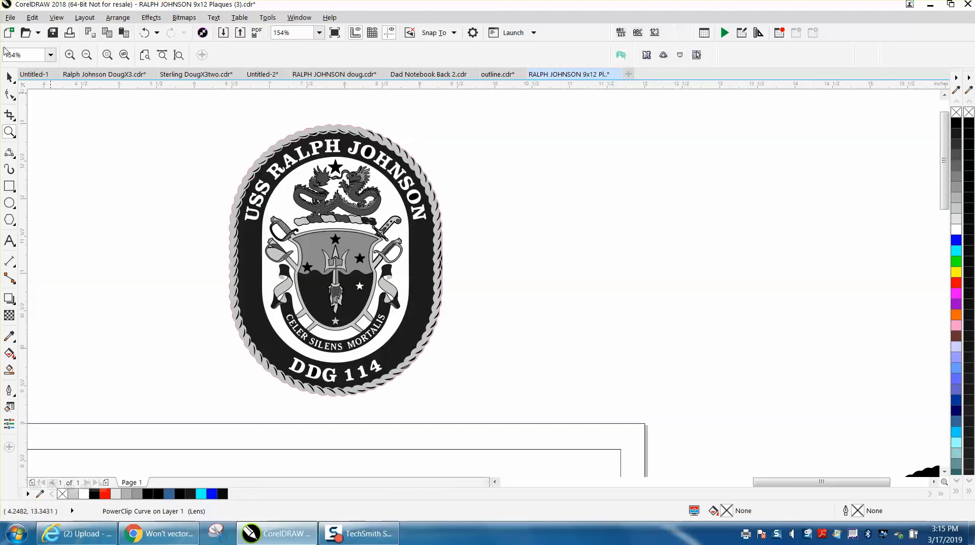
click(9, 77)
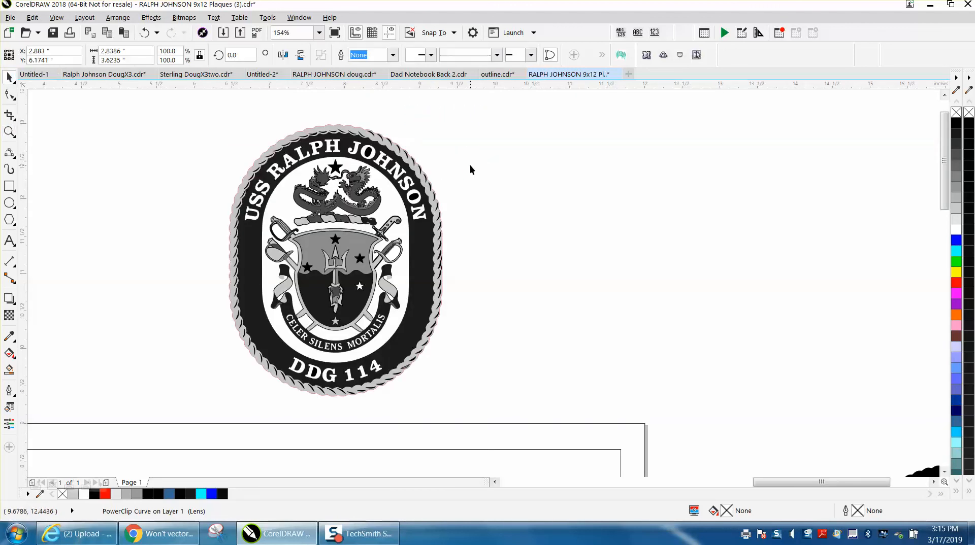
click(440, 194)
click(417, 194)
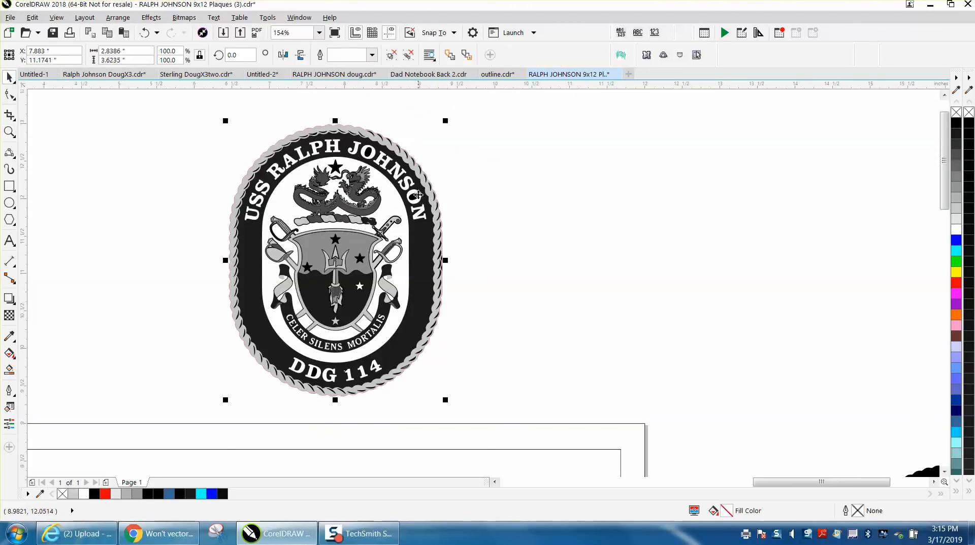
key(Right)
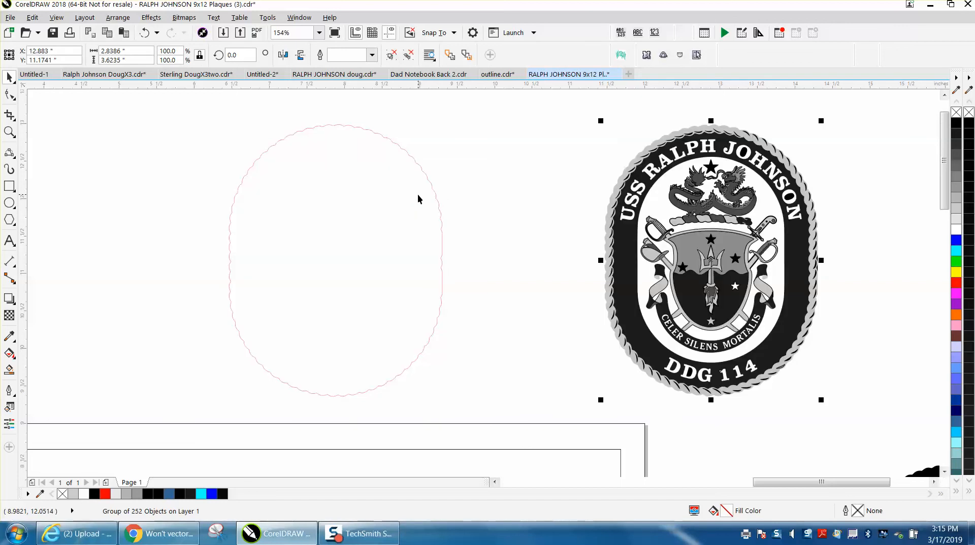
Print only the selected red crest outline to the Epilog Engraver WinX64 Fusion, keeping the engraver's preferences as they are
click(436, 197)
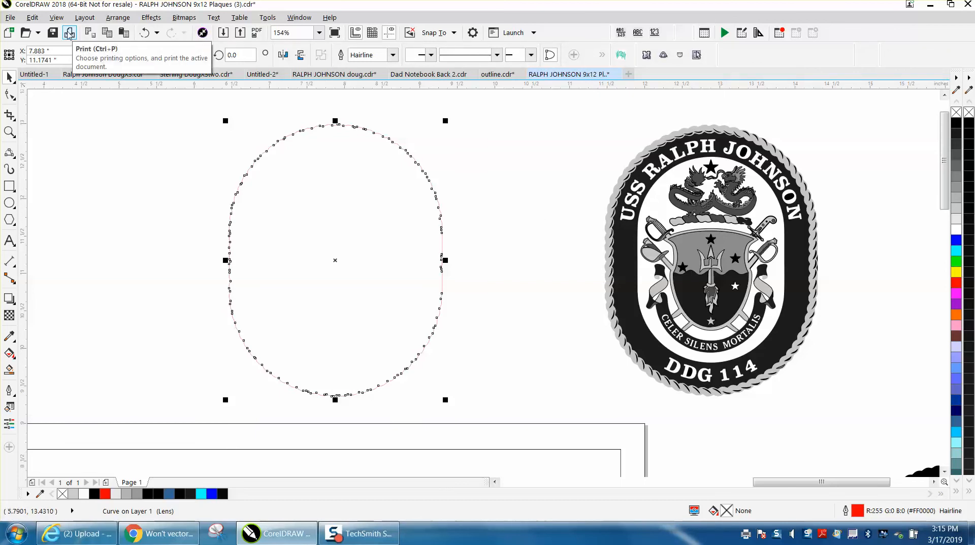
click(70, 34)
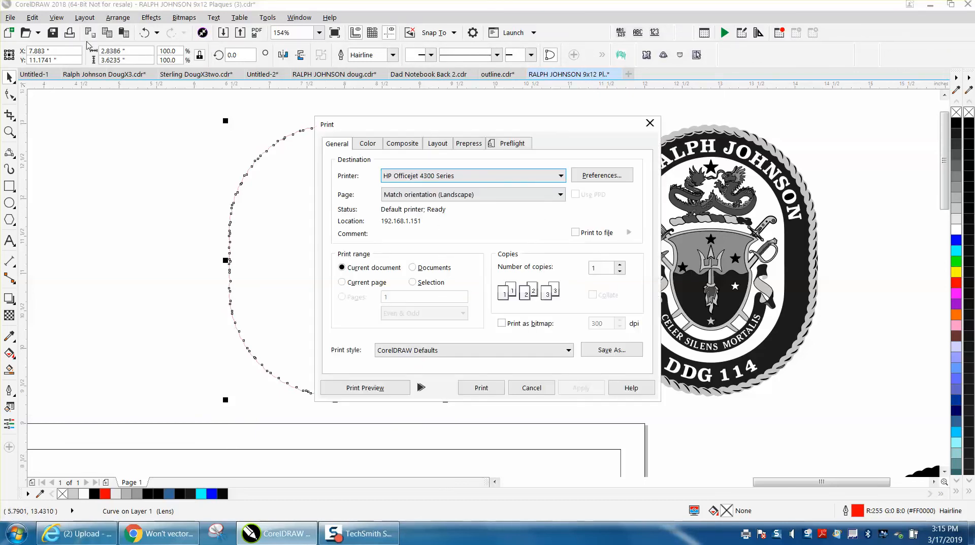
click(560, 176)
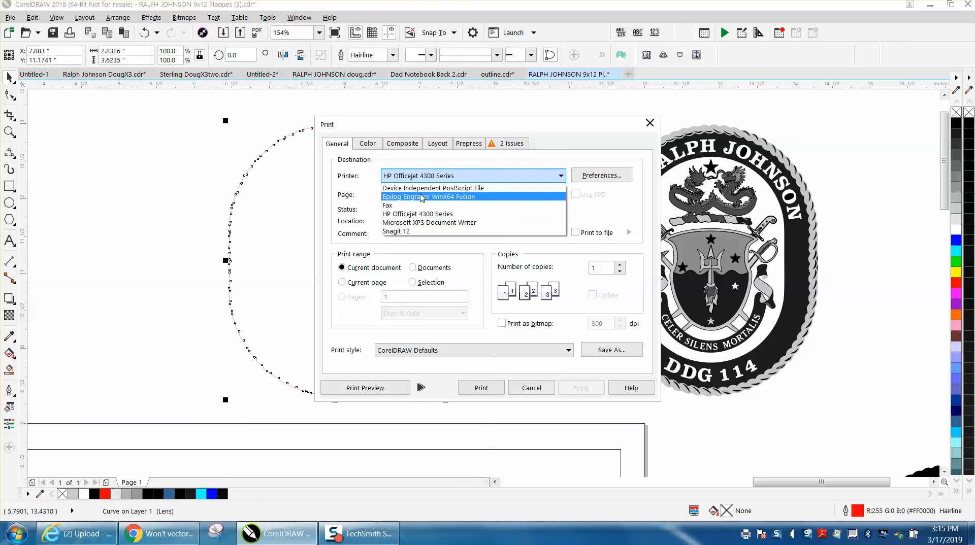
click(423, 198)
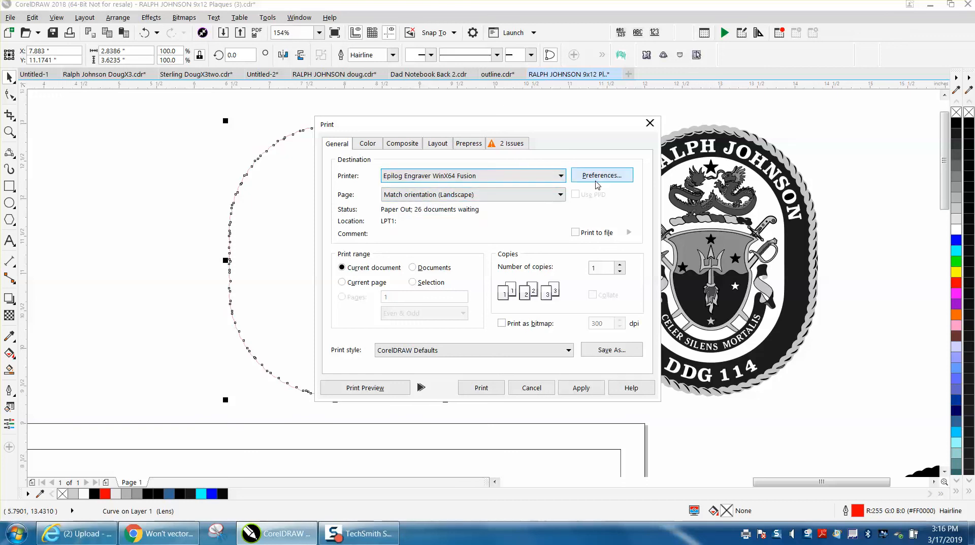
click(605, 178)
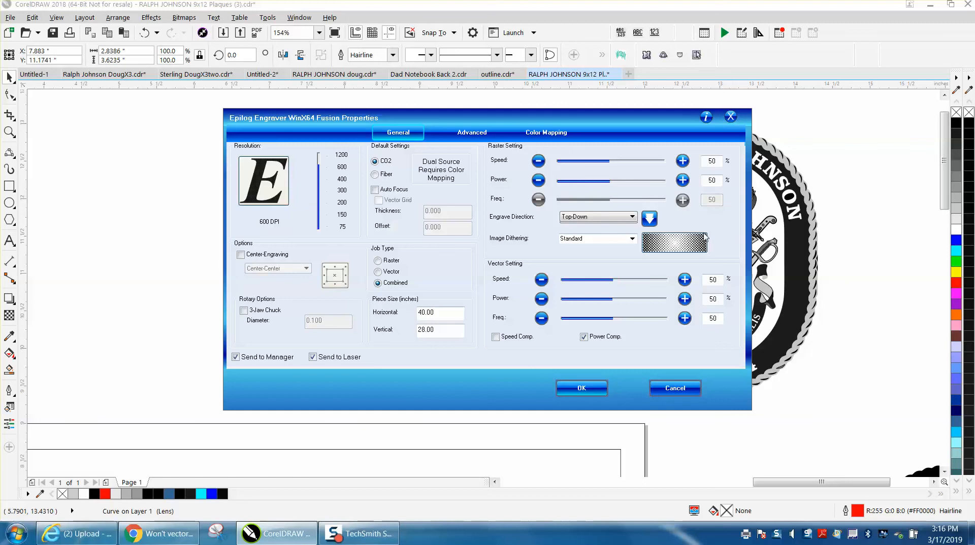
click(593, 388)
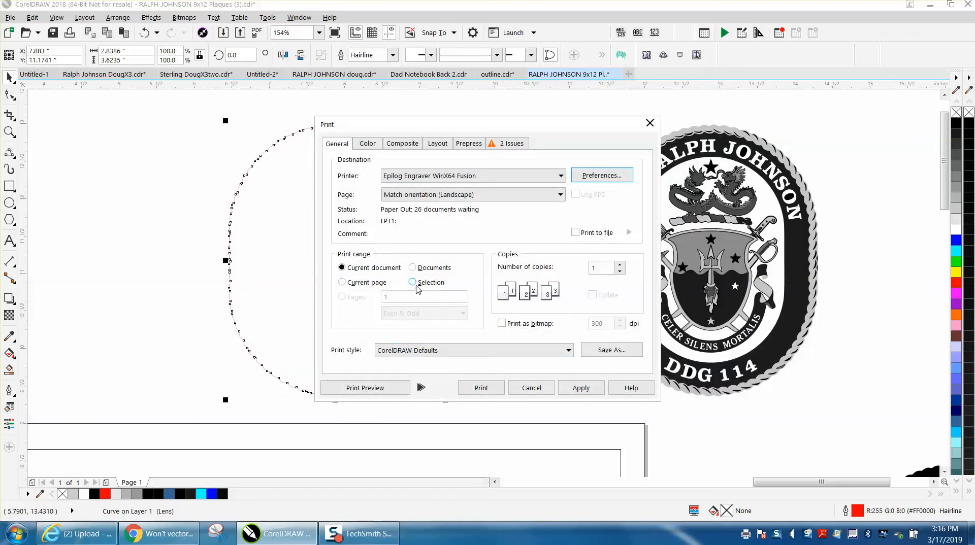
click(413, 283)
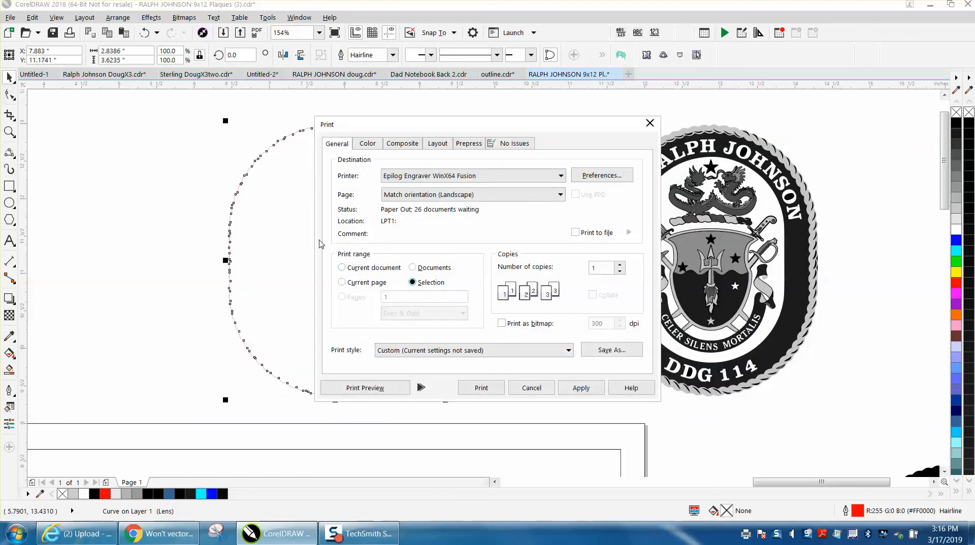
click(481, 389)
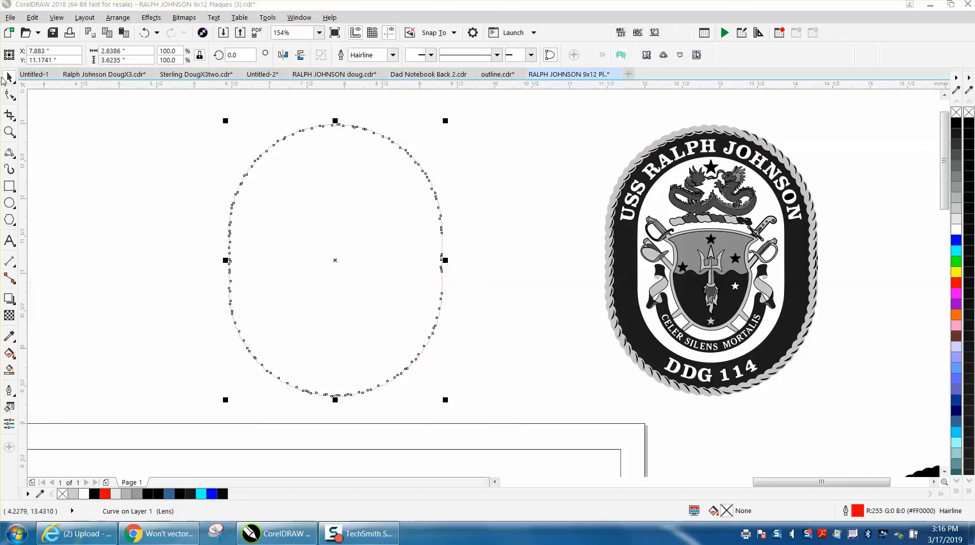
Move the crest group 5 inches to the left, back onto its red outline, and deselect it
click(697, 207)
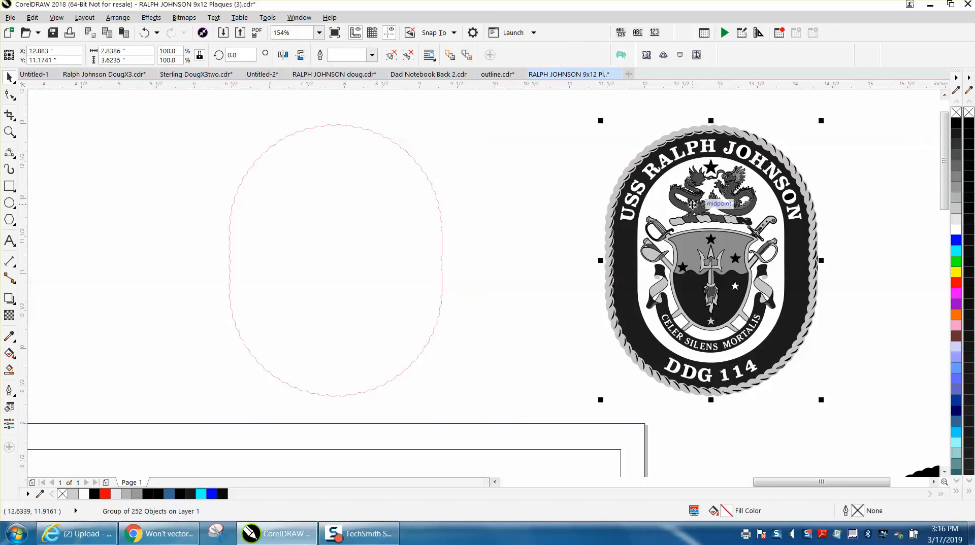
key(Left)
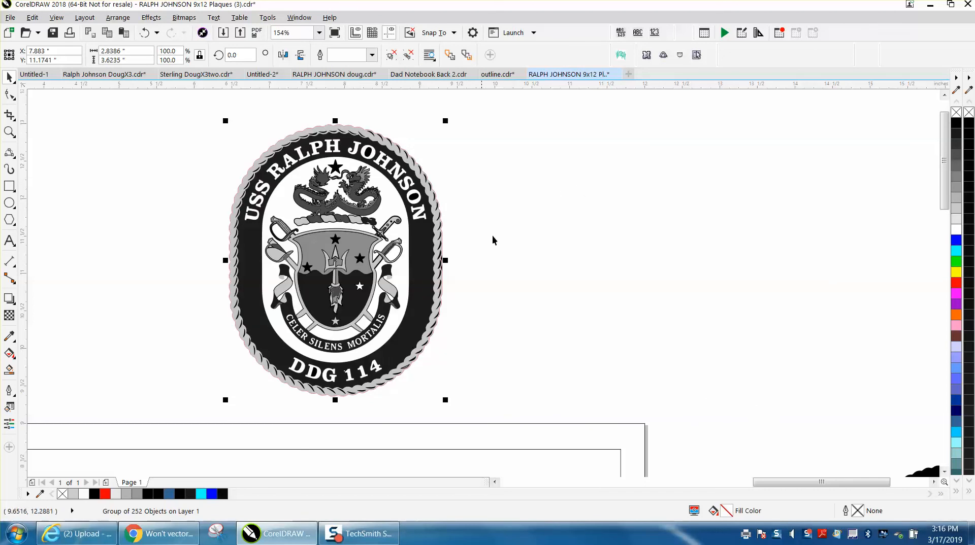
click(502, 245)
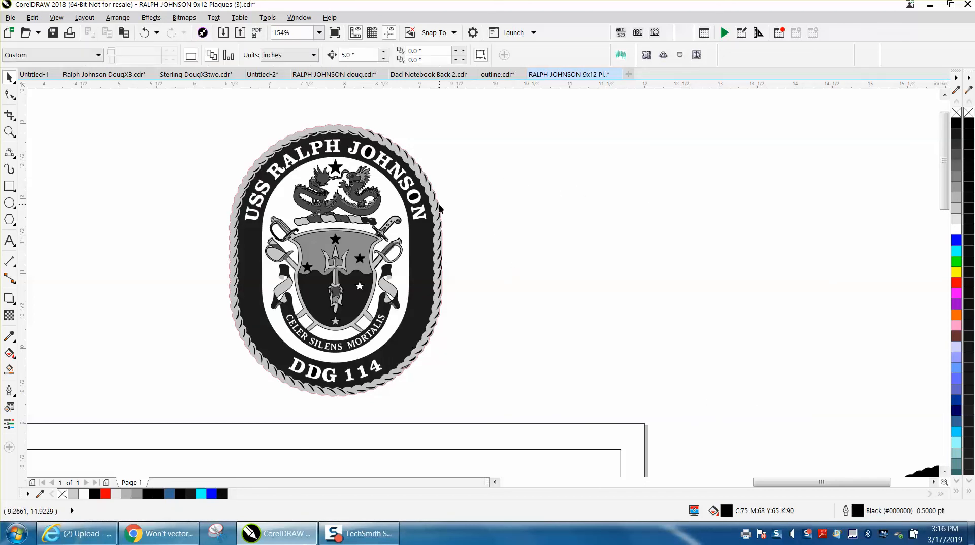
Preview the print of just the red outline around the crest, and close the preview and print settings without printing
click(440, 208)
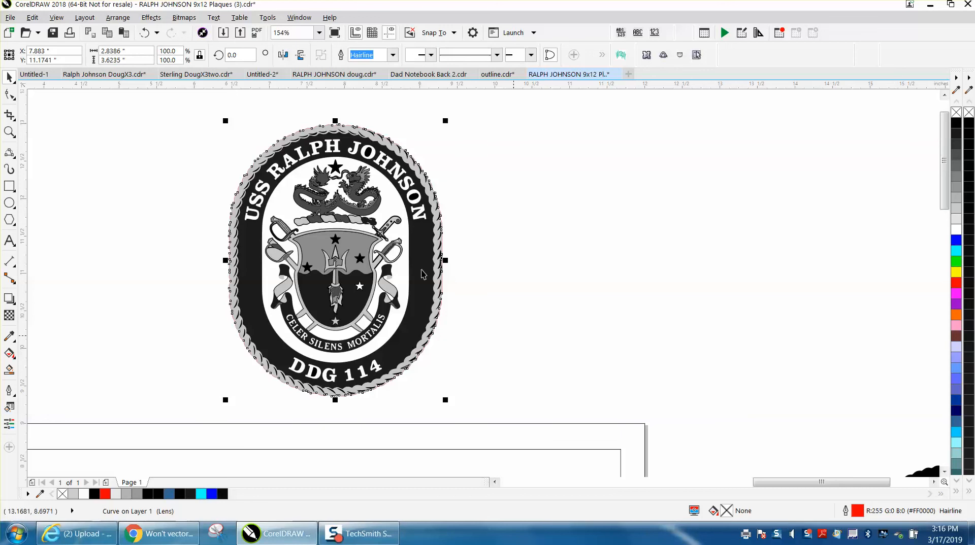
click(69, 34)
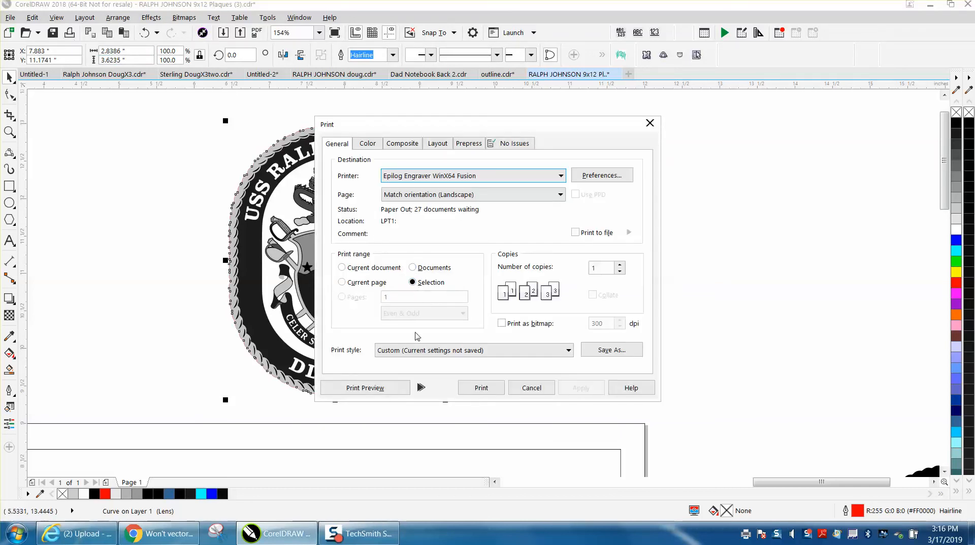
click(376, 388)
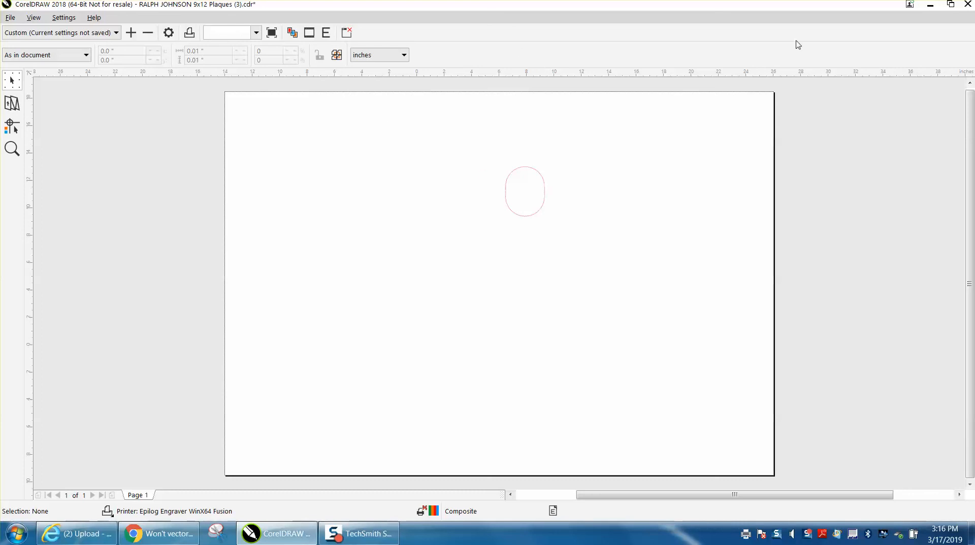
click(967, 5)
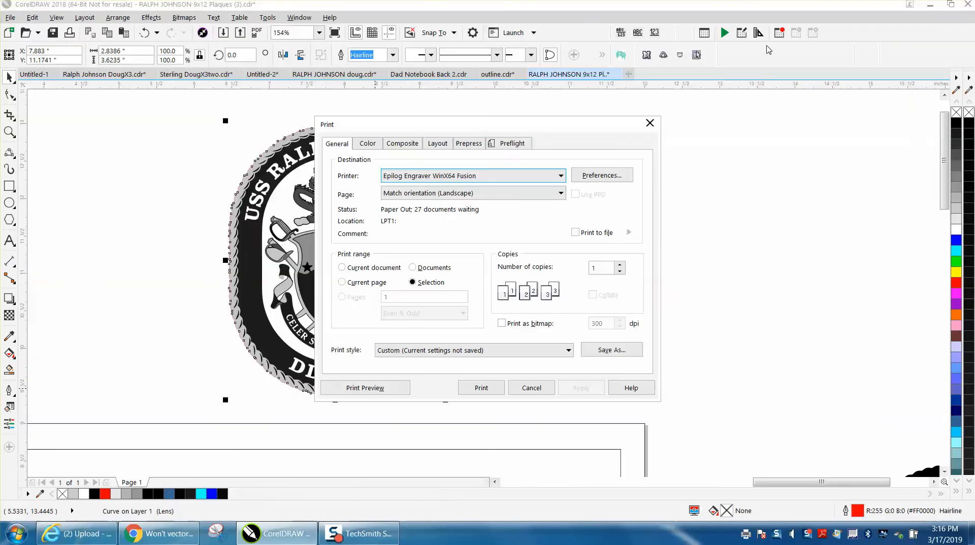
click(646, 125)
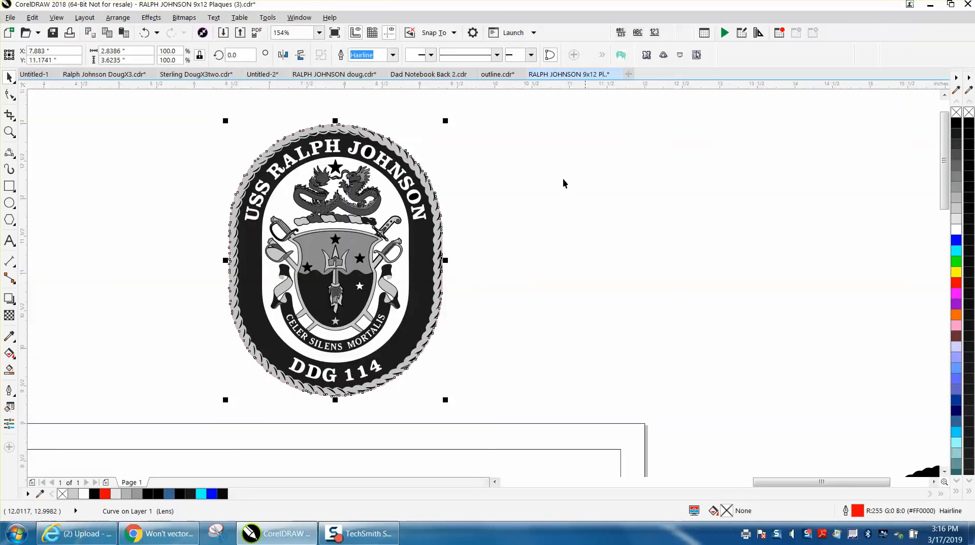
Select the crest above the plaque together with its red outline and move both 5 inches to the left, above the black crest shape
scroll(526, 178, down, 2)
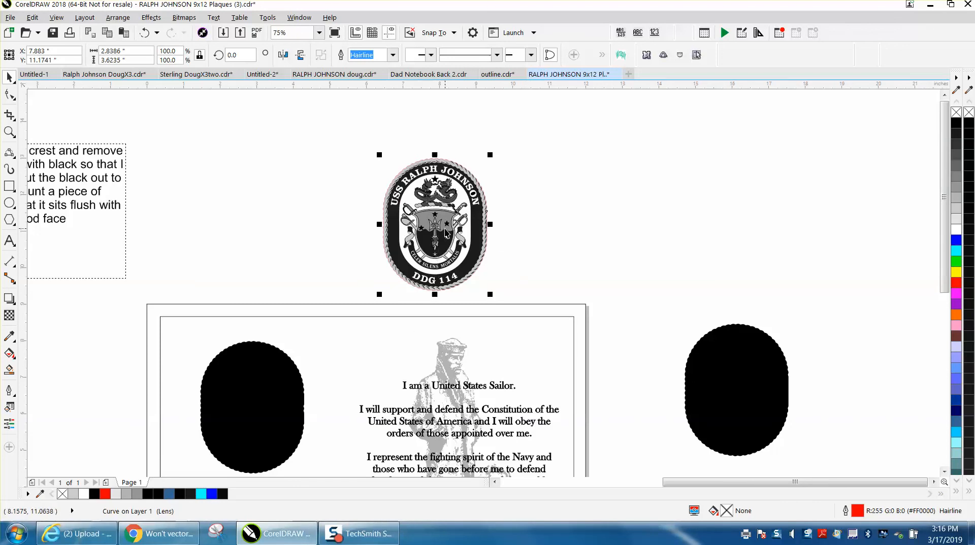
click(378, 125)
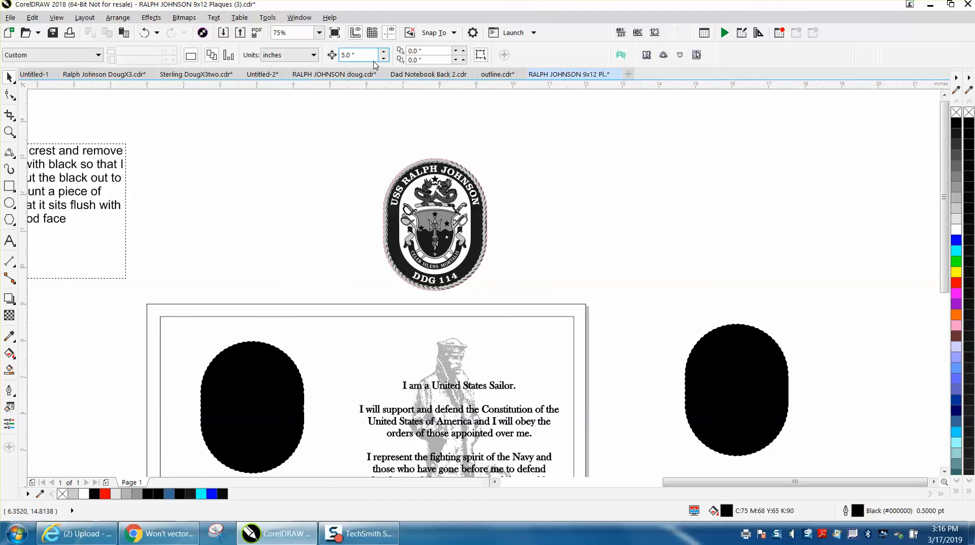
drag(364, 143, 525, 299)
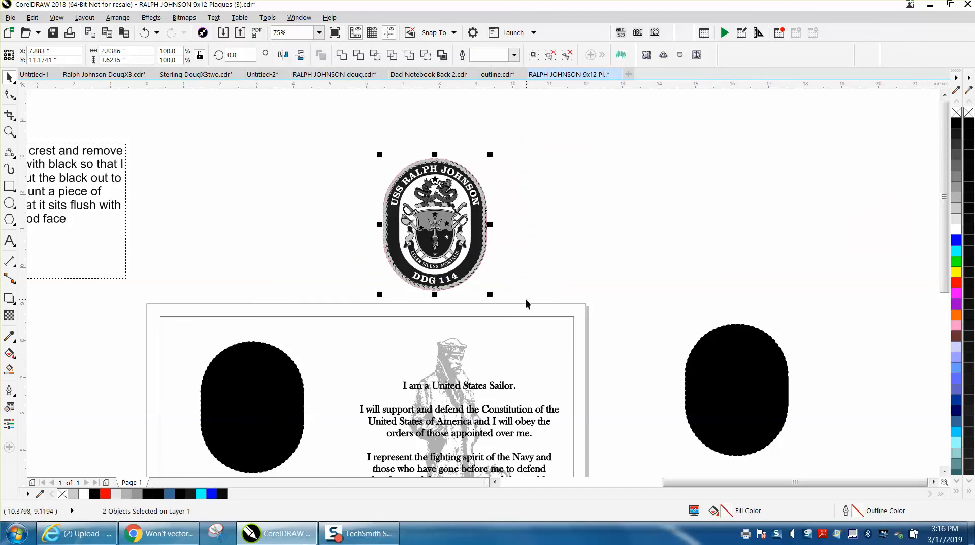
key(Left)
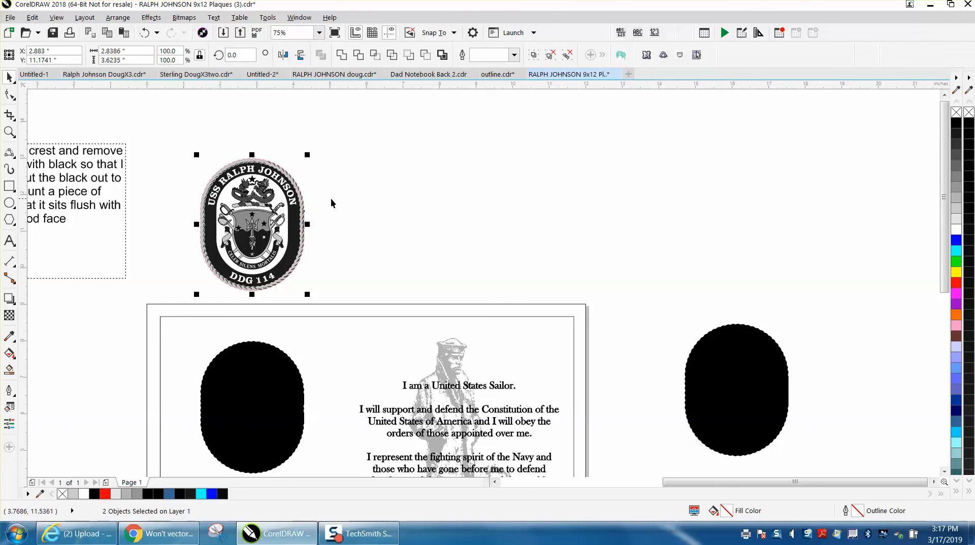
scroll(350, 202, down, 2)
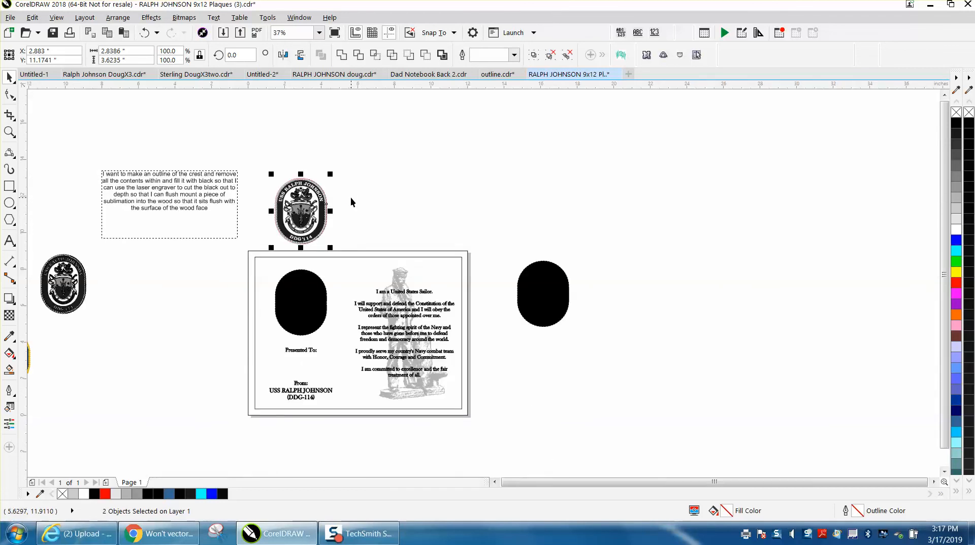